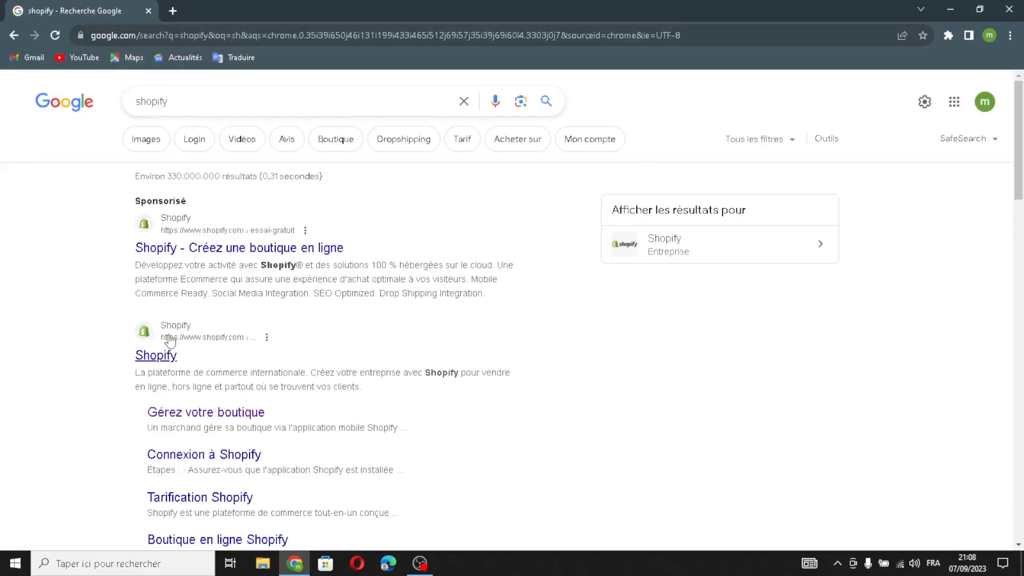
# - Open Shopify's sponsored free-trial page from the search results and start a free trial with the email address
pyautogui.click(222, 256)
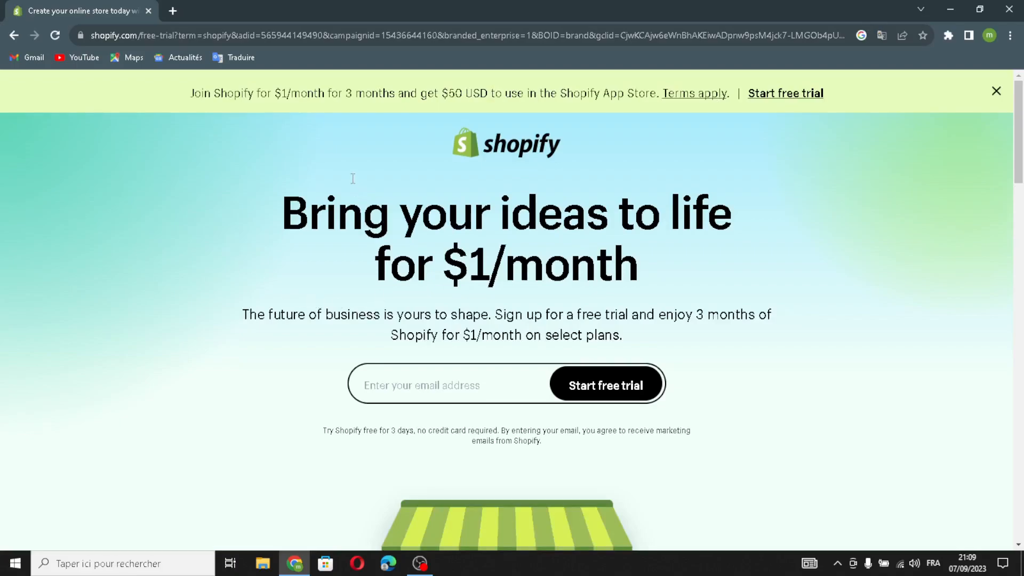
pyautogui.click(415, 374)
pyautogui.click(445, 418)
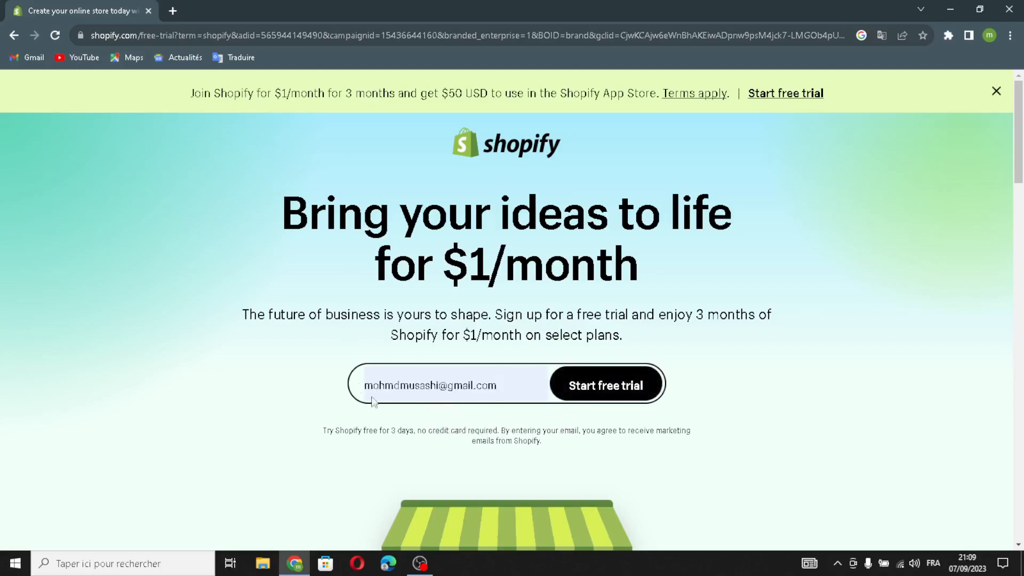
pyautogui.click(573, 379)
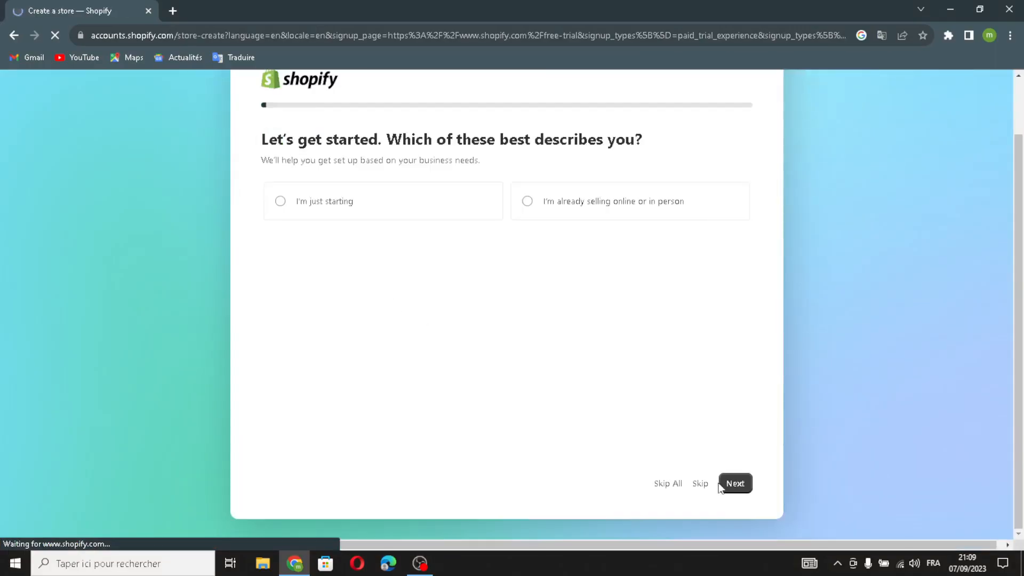
# - Skip all the setup questions, accept Morocco as the business location, and continue with the existing Shopify account
pyautogui.click(667, 484)
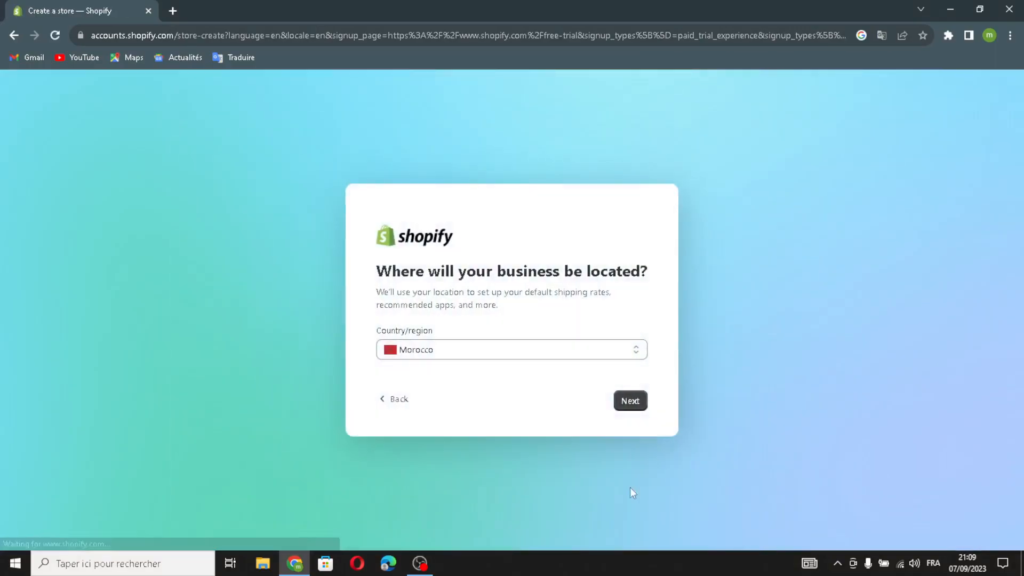
pyautogui.click(632, 402)
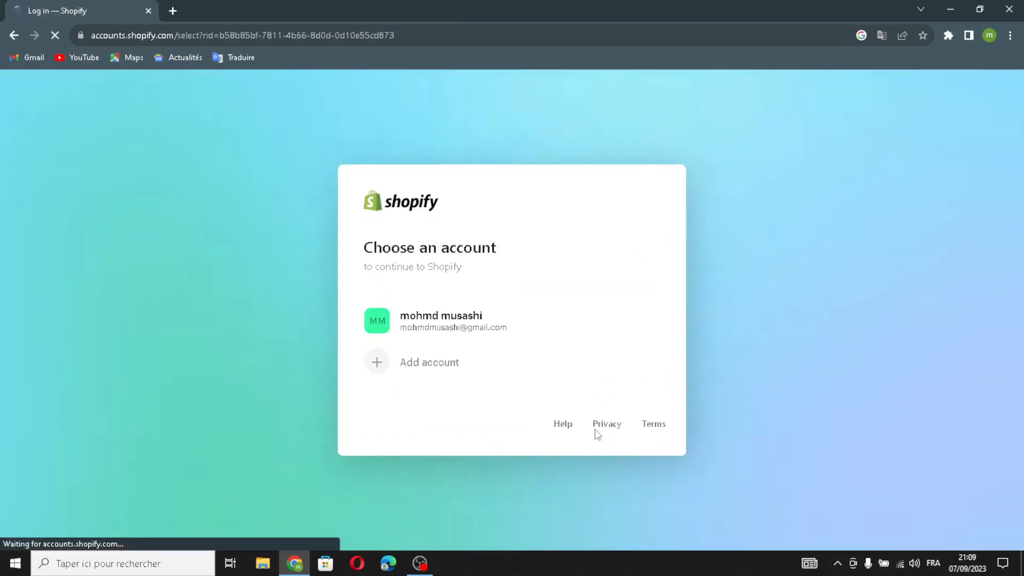
pyautogui.click(435, 335)
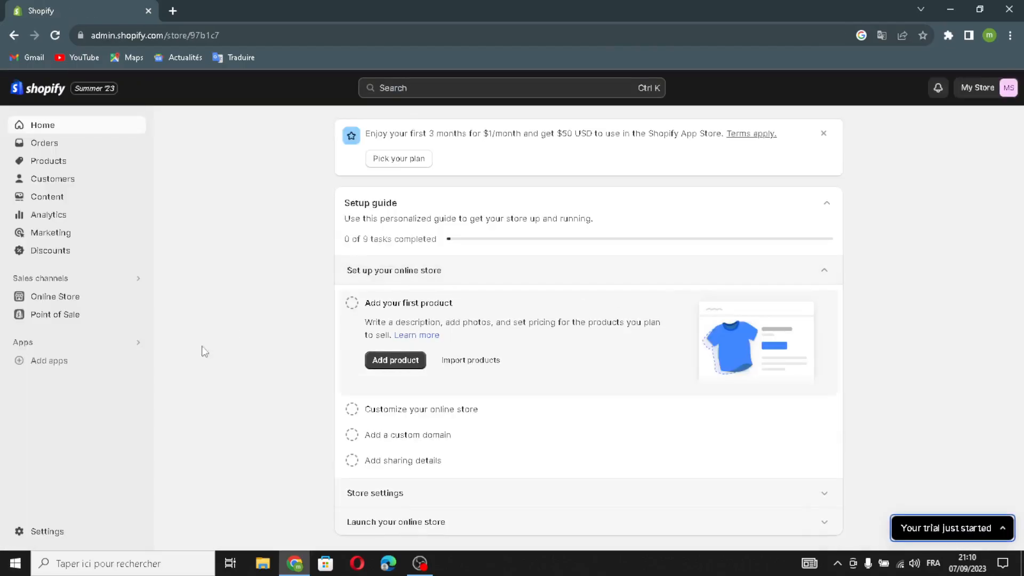
# - Add the free Sense theme to the online store's theme library
pyautogui.click(54, 297)
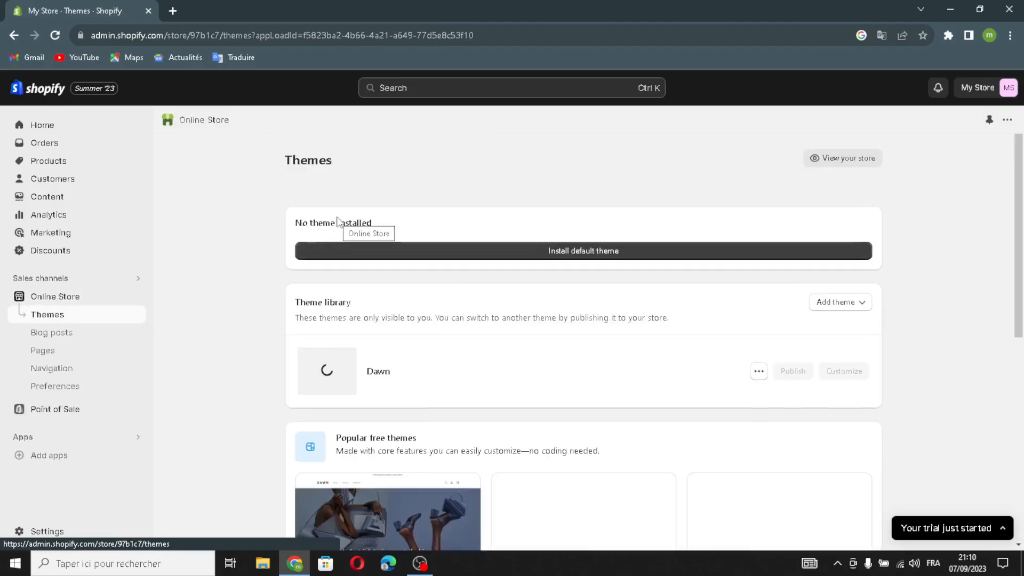
pyautogui.scroll(-3, 688, 403)
pyautogui.scroll(-4, 696, 403)
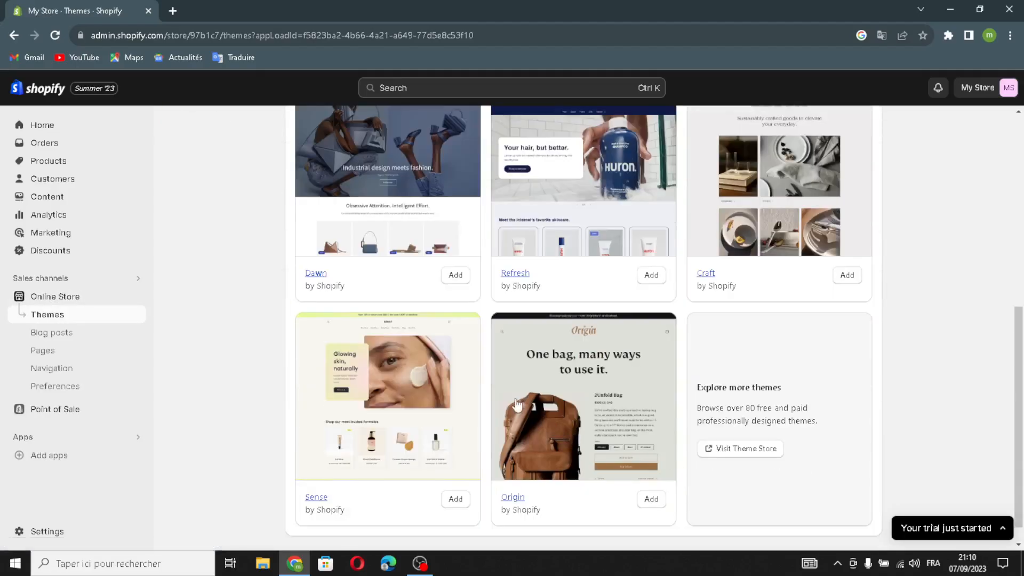
pyautogui.click(456, 475)
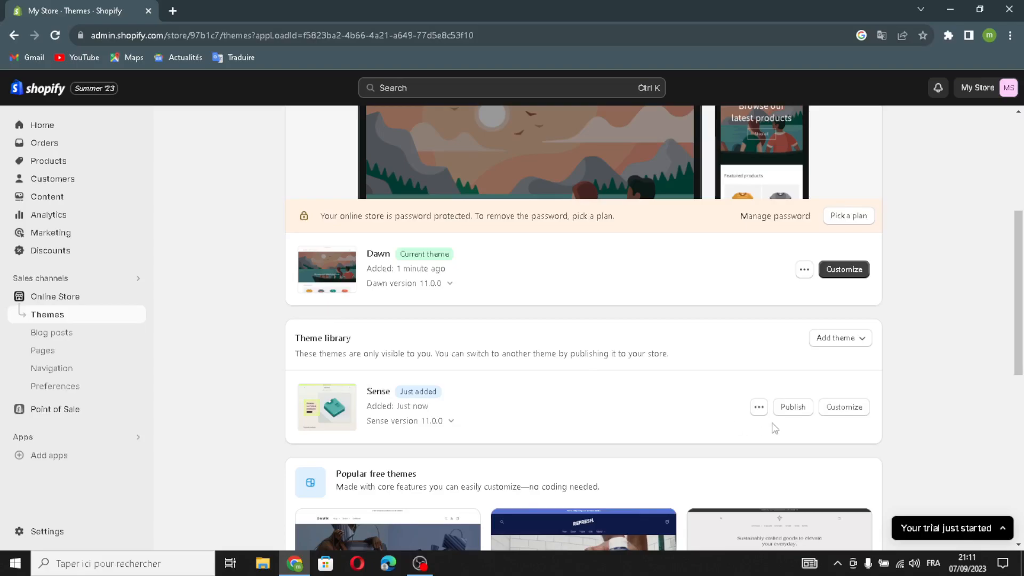
# - Publish the Sense theme as the store's current theme and open it for customization
pyautogui.click(792, 406)
pyautogui.click(667, 429)
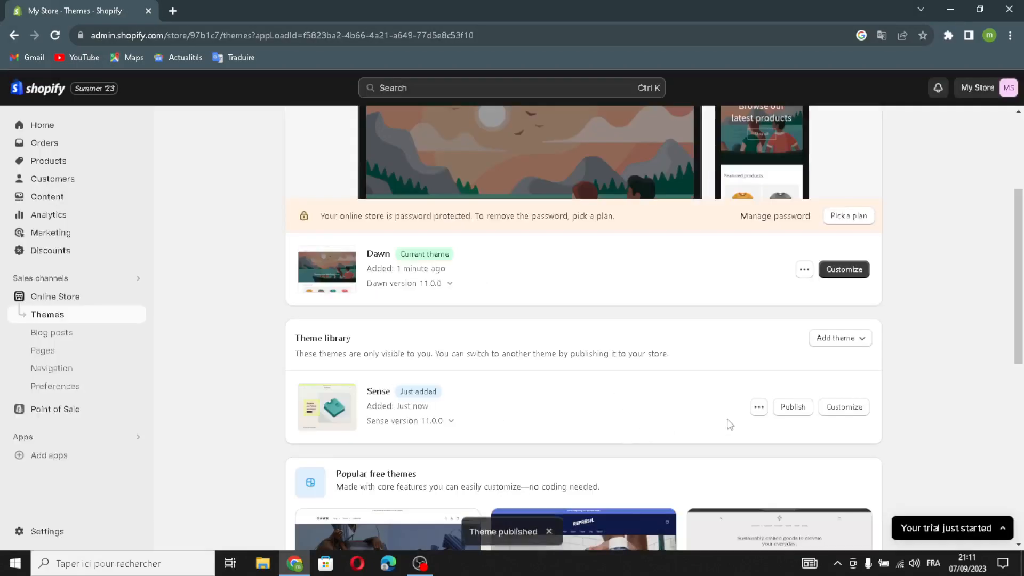
pyautogui.scroll(1, 791, 278)
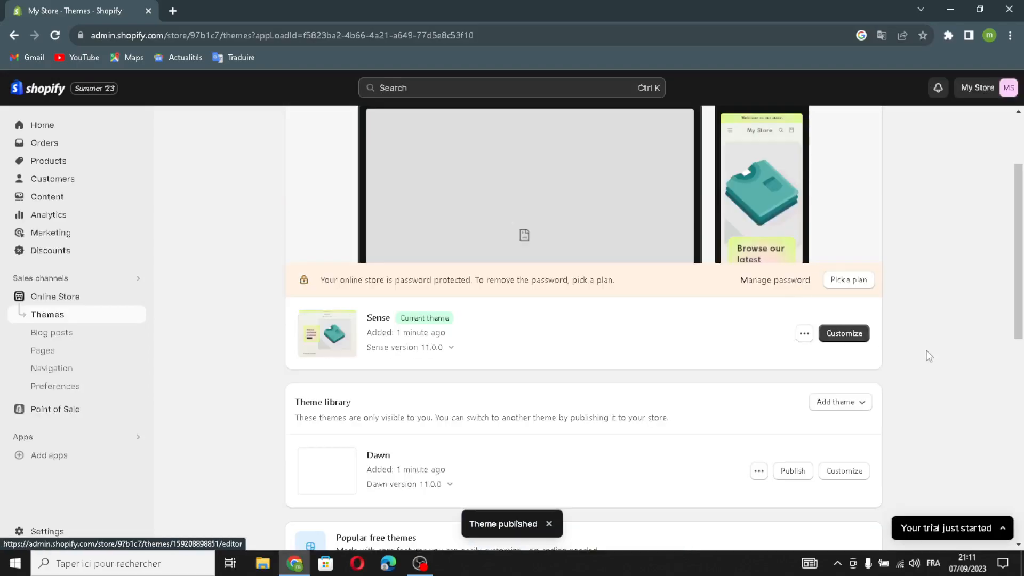
pyautogui.click(860, 337)
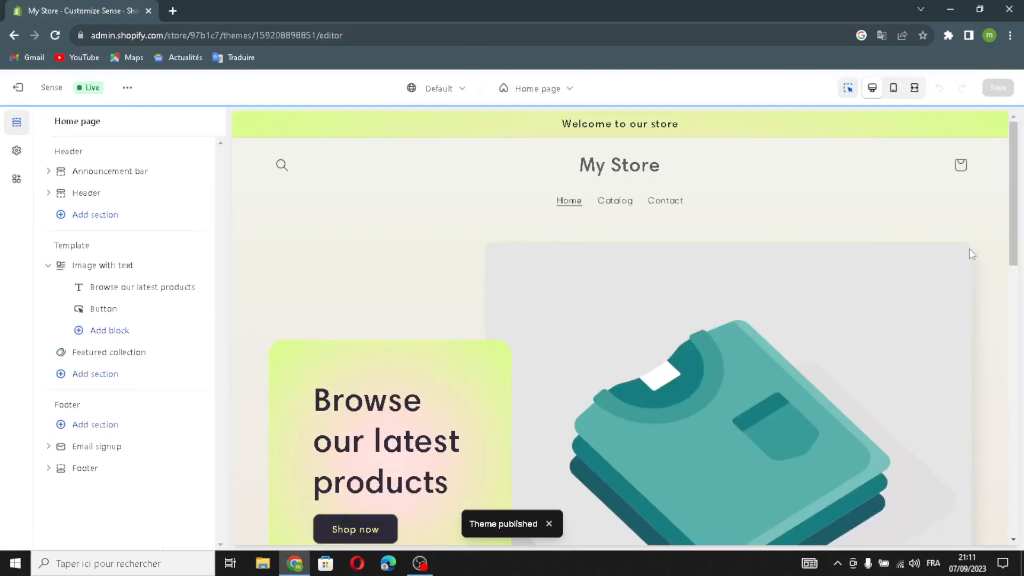
# - Look through the list of editable store pages and preview the home page in mobile, fullscreen and desktop views
pyautogui.click(552, 101)
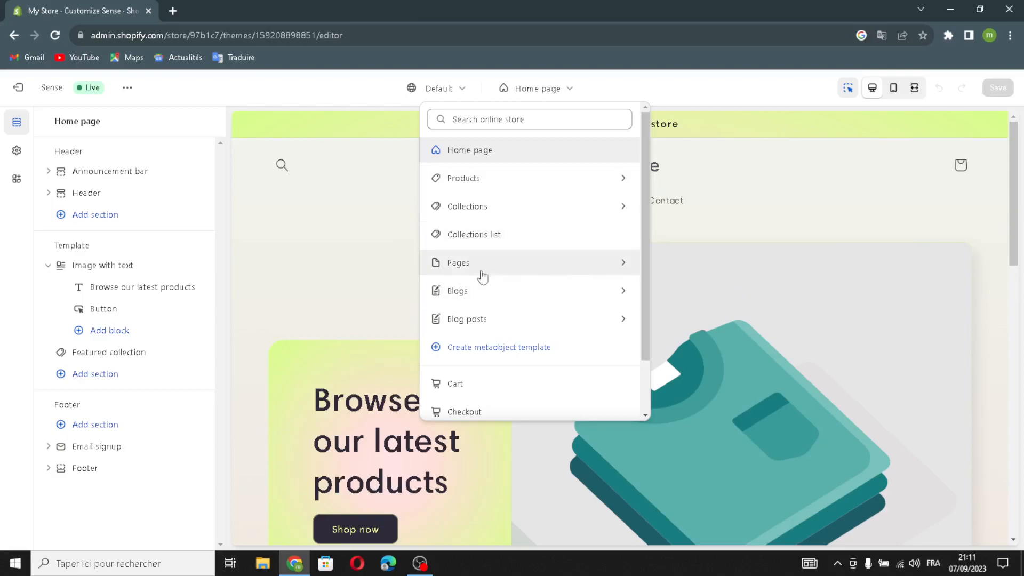
pyautogui.click(727, 86)
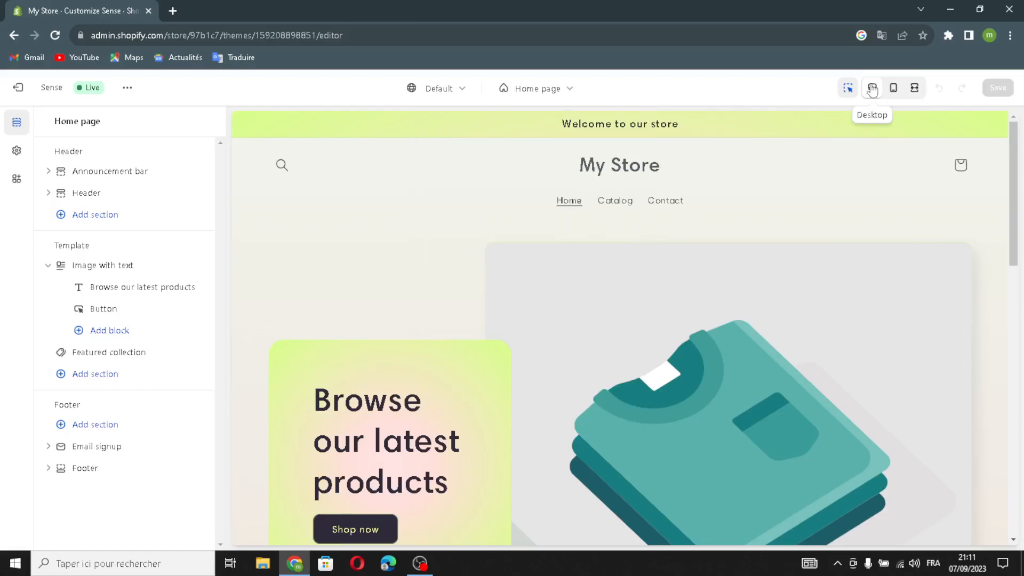
pyautogui.click(892, 90)
pyautogui.click(914, 87)
pyautogui.click(872, 88)
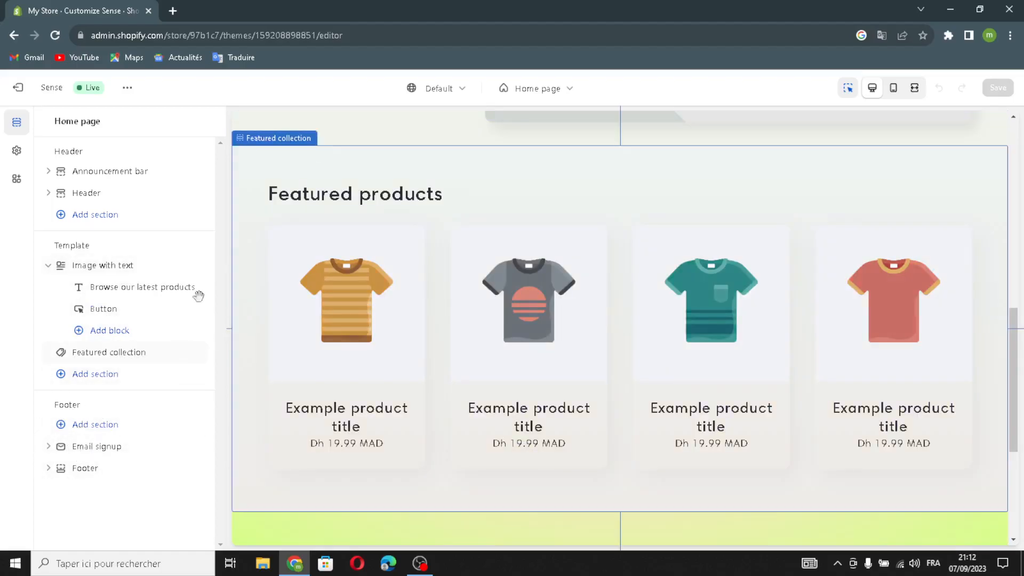
# - Add an Image banner section to the home page template below the Featured collection
pyautogui.click(111, 373)
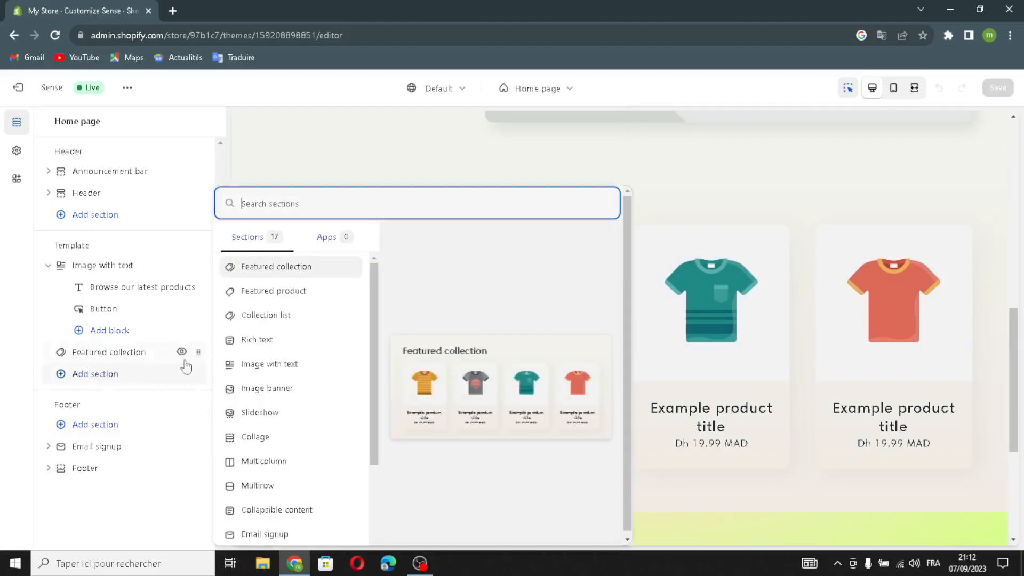
pyautogui.click(284, 394)
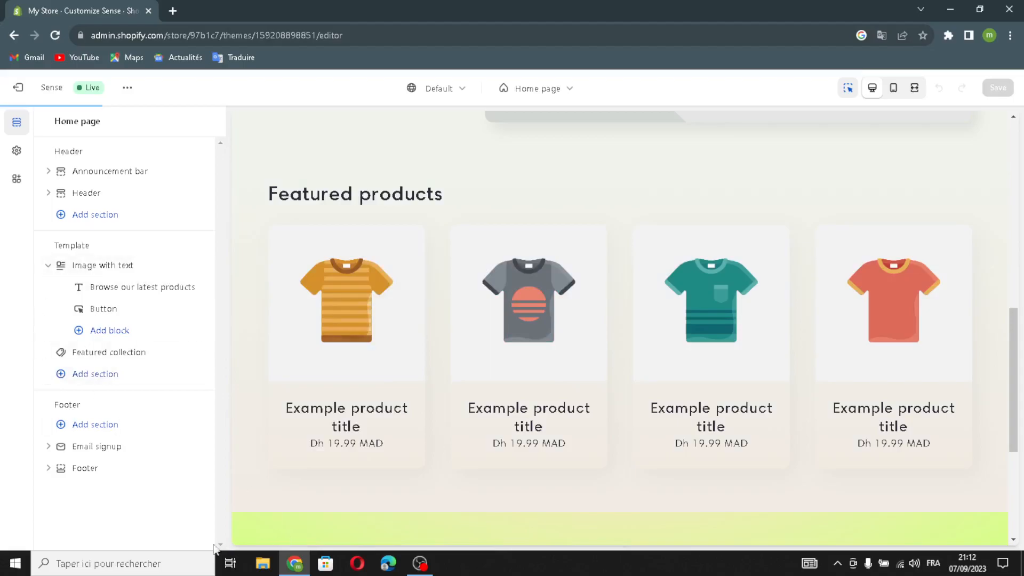
pyautogui.scroll(1, 160, 304)
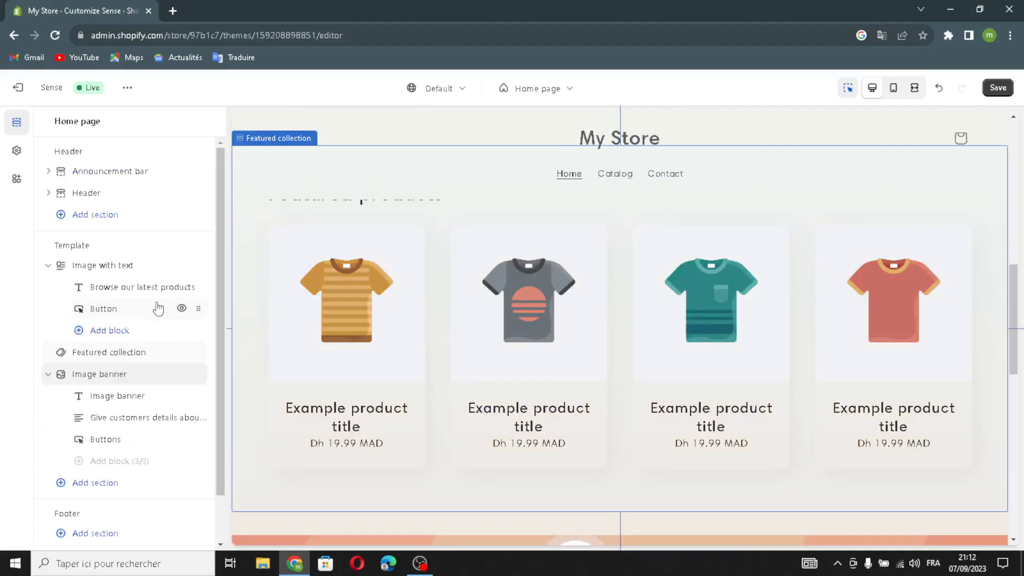
pyautogui.scroll(-1, 158, 308)
pyautogui.scroll(1, 155, 306)
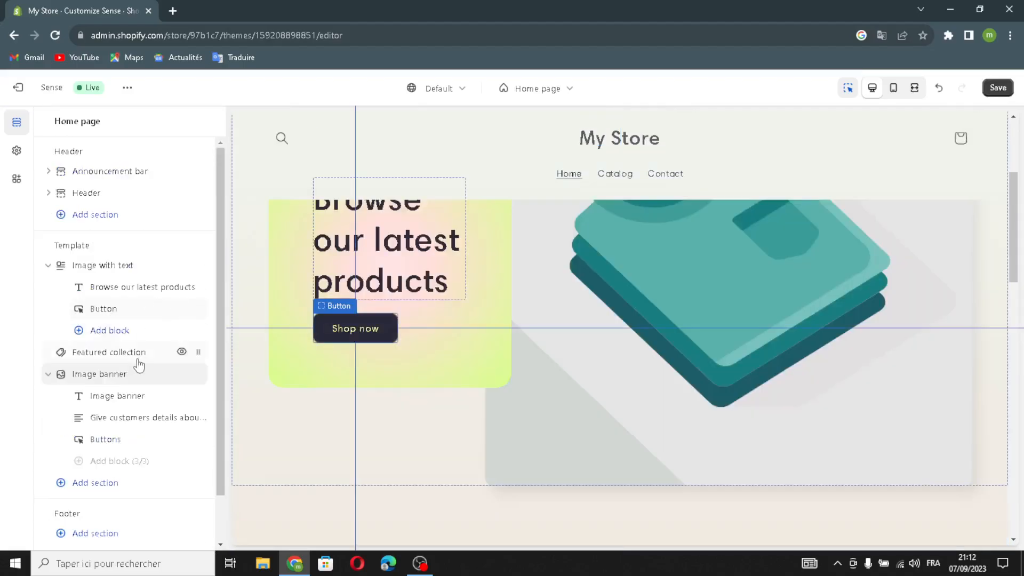
pyautogui.scroll(-1, 139, 359)
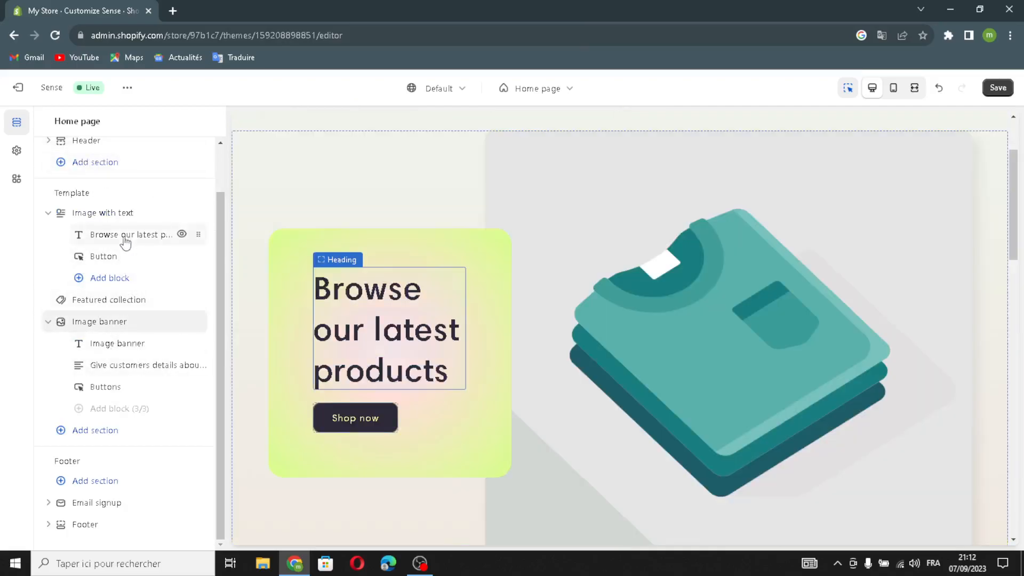
# - Examine the settings of the "Browse our latest products" heading block and return to the home page sections
pyautogui.click(127, 240)
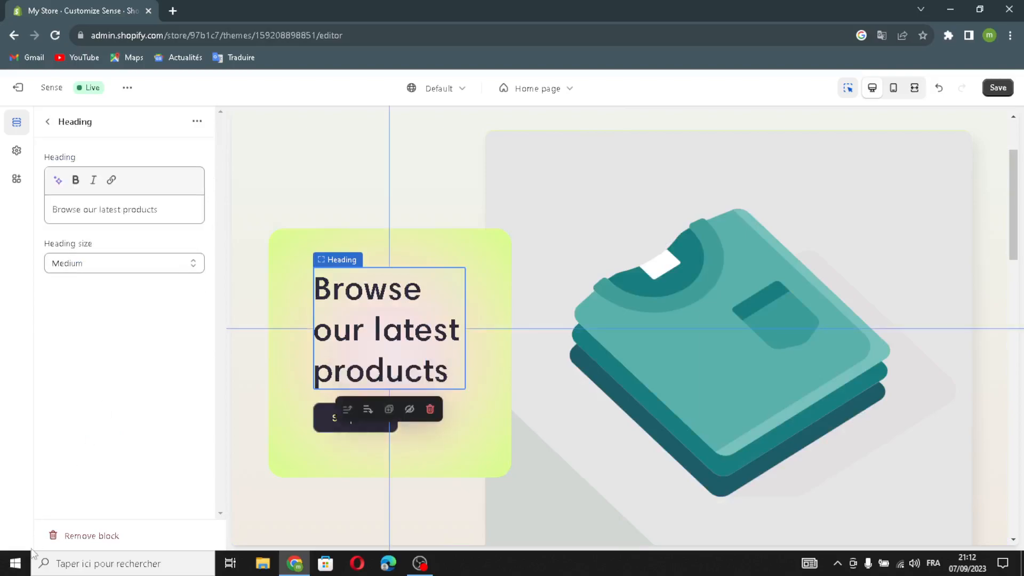
pyautogui.click(47, 122)
pyautogui.scroll(1, 59, 182)
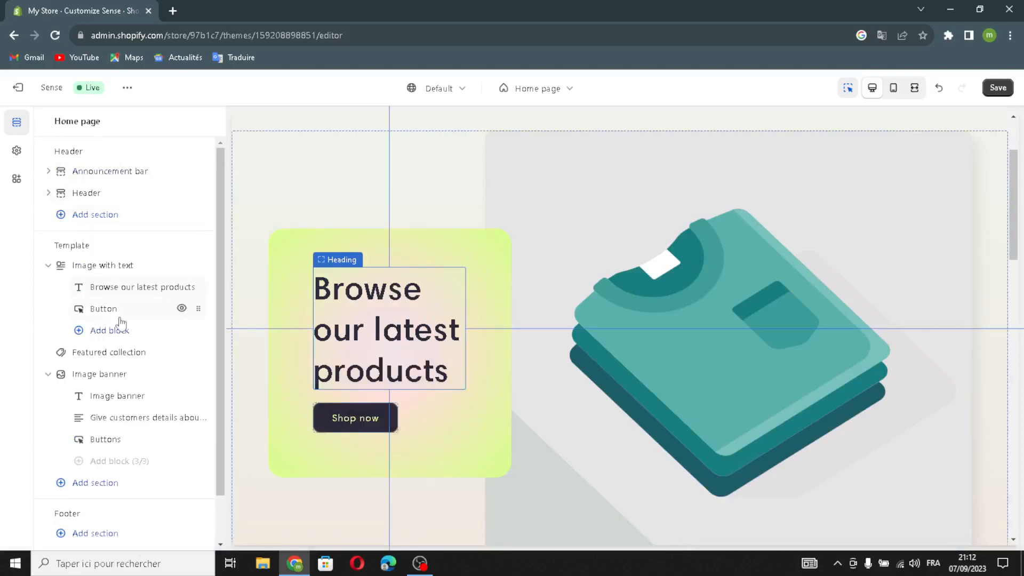
pyautogui.moveTo(197, 271); pyautogui.dragTo(101, 262)
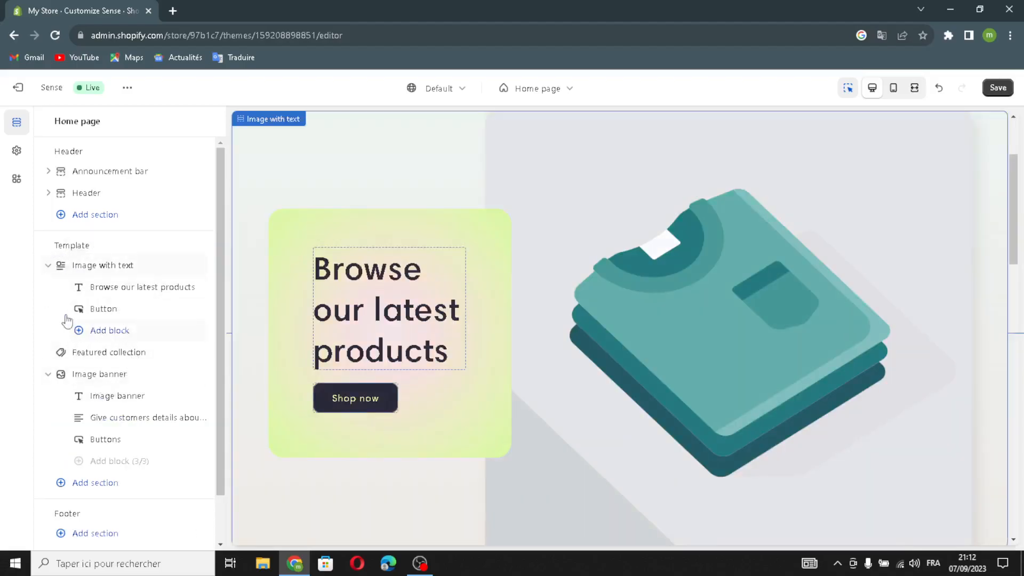
# - Show social media icons on desktop and enable auto-rotating announcements in the Announcement bar section
pyautogui.click(105, 172)
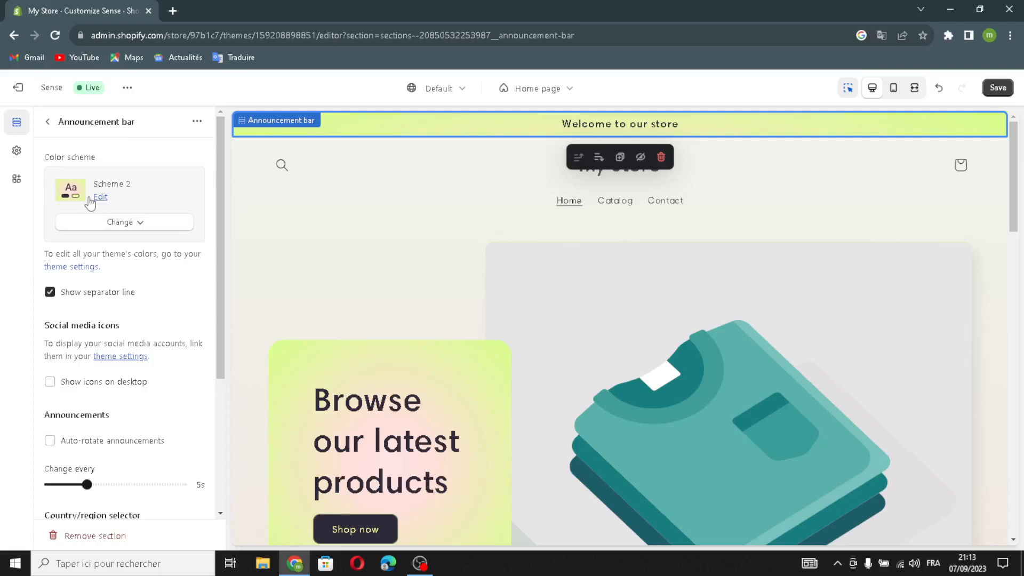
pyautogui.scroll(-2, 95, 278)
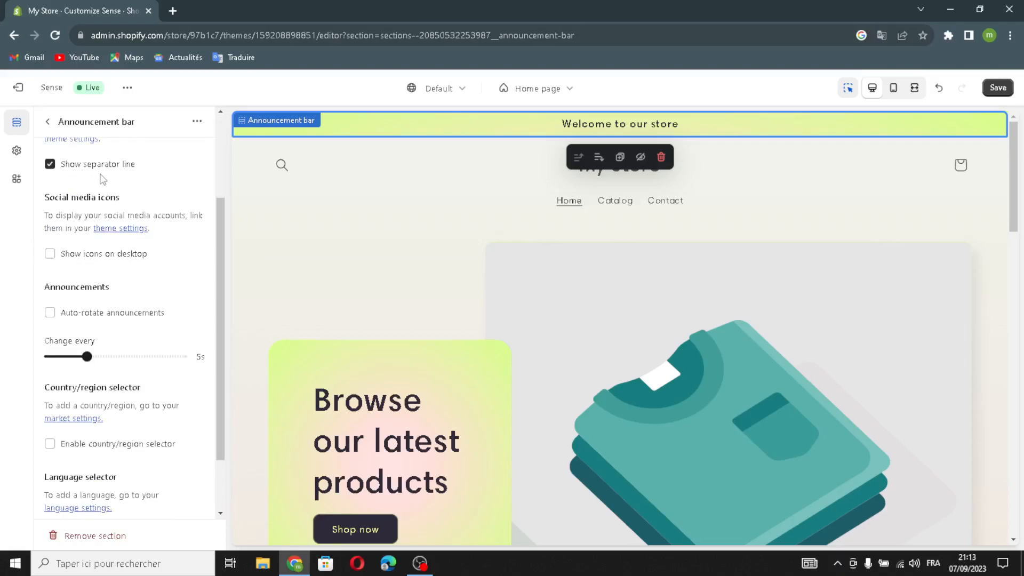
pyautogui.click(50, 254)
pyautogui.click(50, 314)
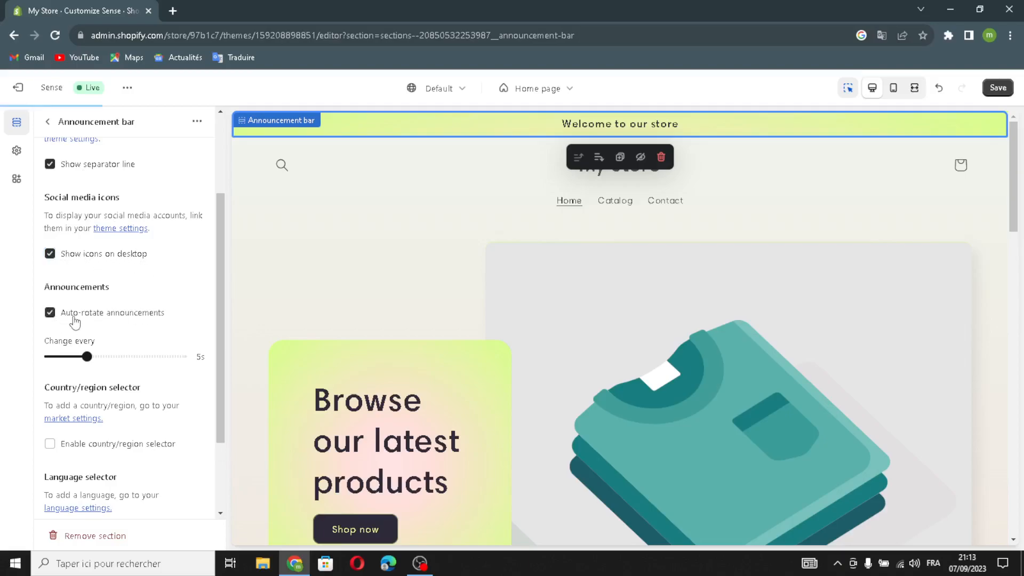
# - Enable the country/region selector and the language selector in the Announcement bar section
pyautogui.scroll(-2, 133, 341)
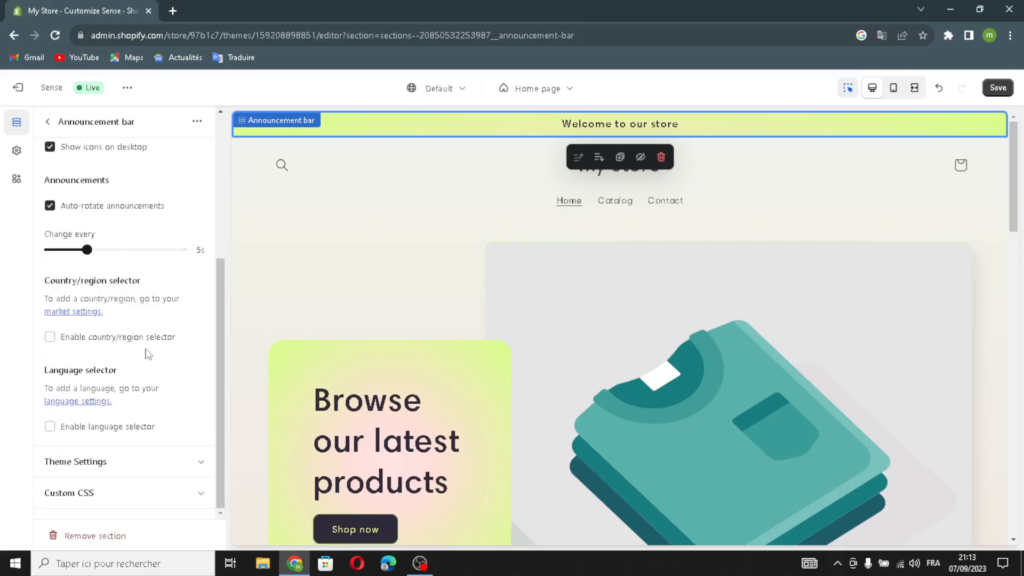
pyautogui.click(50, 338)
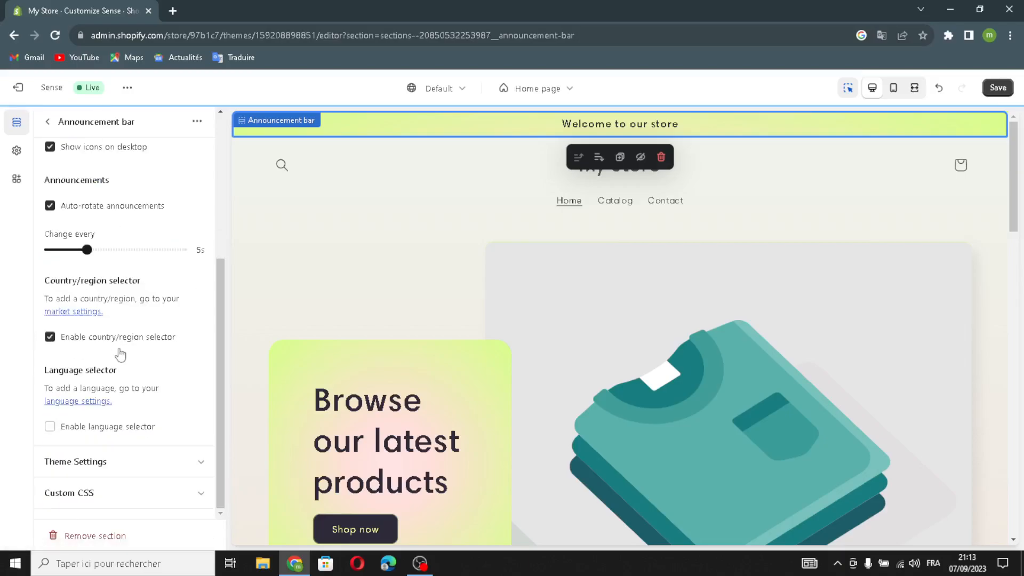
pyautogui.click(50, 426)
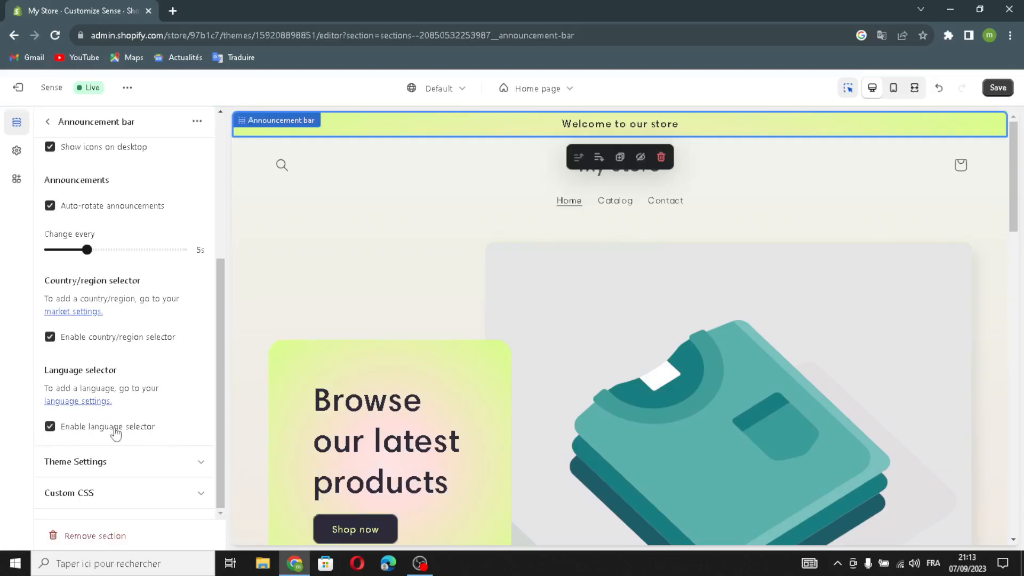
pyautogui.scroll(4, 124, 440)
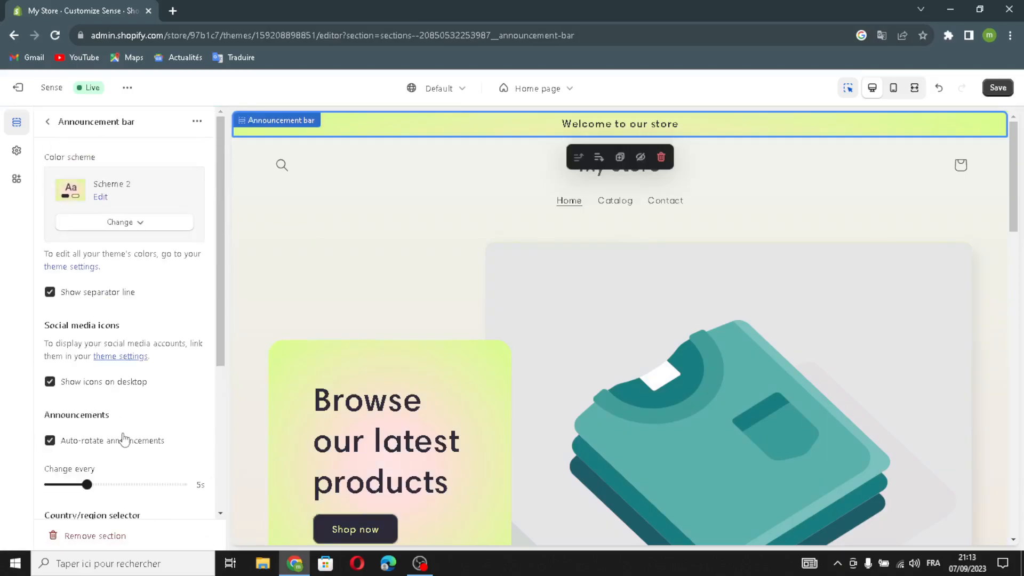
pyautogui.click(47, 122)
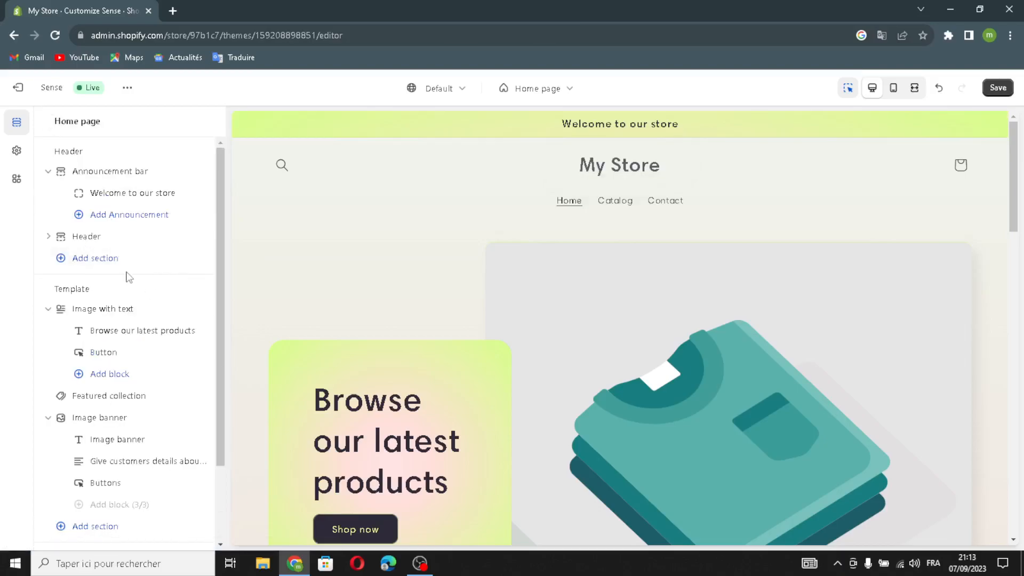
# - Examine the text and link options of the "Welcome to our store" announcement, then return to the home page sections
pyautogui.click(109, 196)
pyautogui.moveTo(137, 179); pyautogui.dragTo(50, 178)
pyautogui.click(173, 179)
pyautogui.click(140, 230)
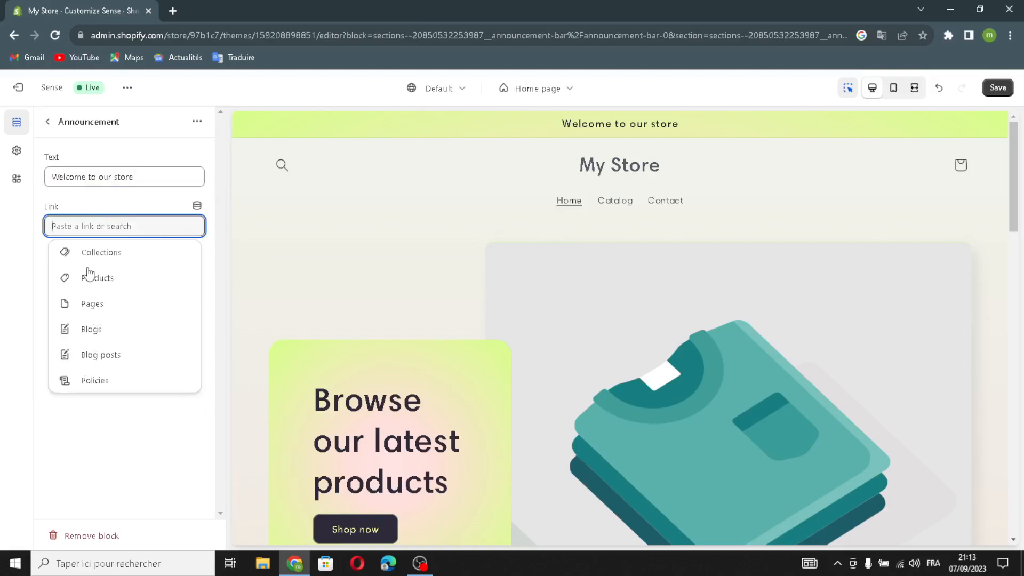
pyautogui.click(91, 406)
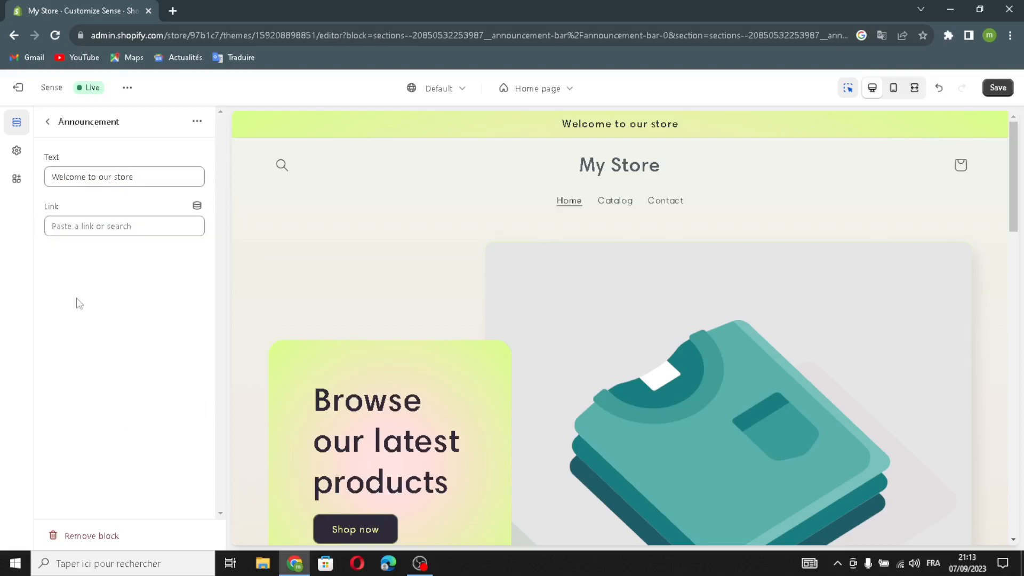
pyautogui.click(47, 122)
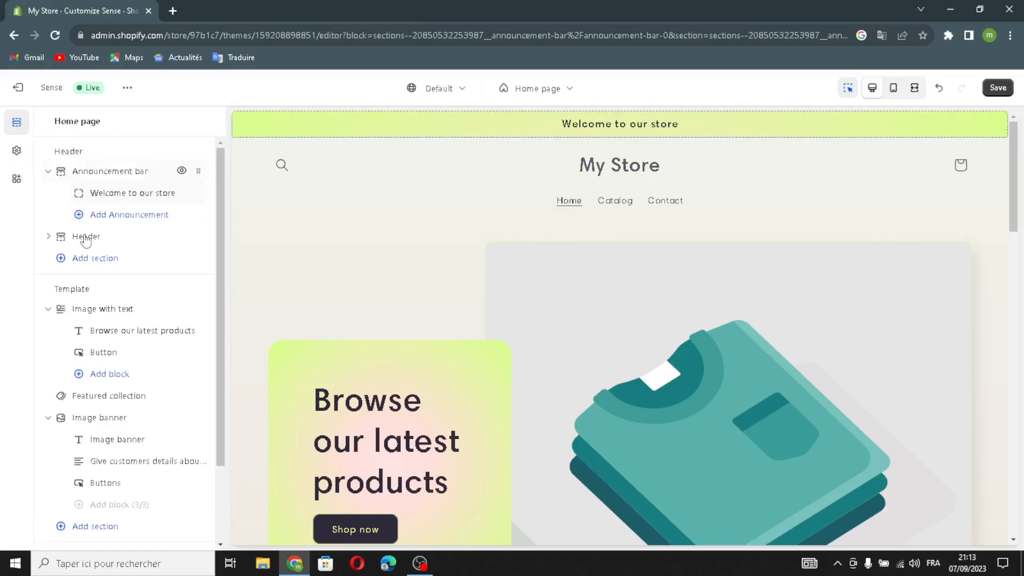
# - Open the Header section's settings and pick Top center as the desktop logo position
pyautogui.click(66, 236)
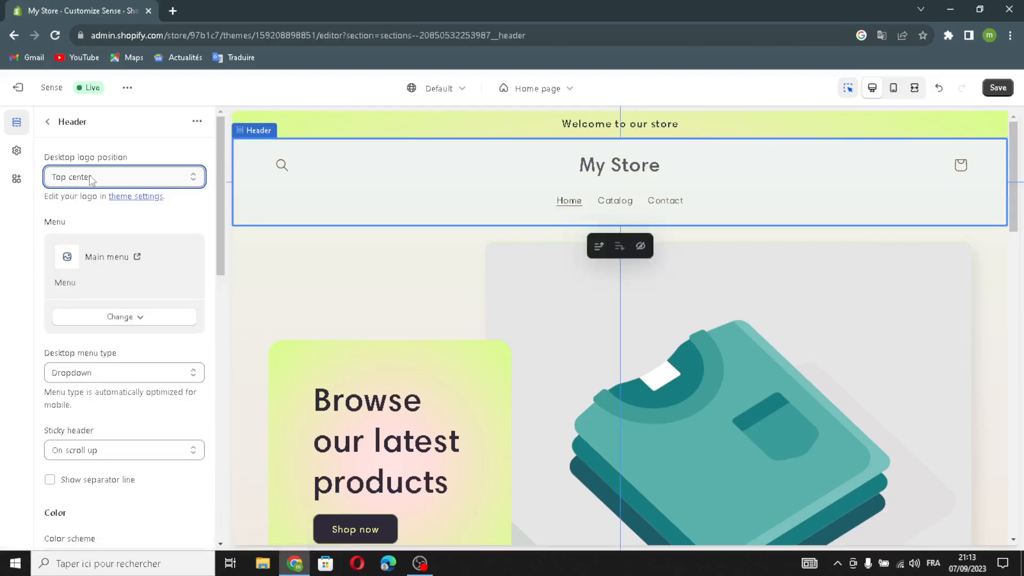
pyautogui.click(122, 177)
pyautogui.click(75, 206)
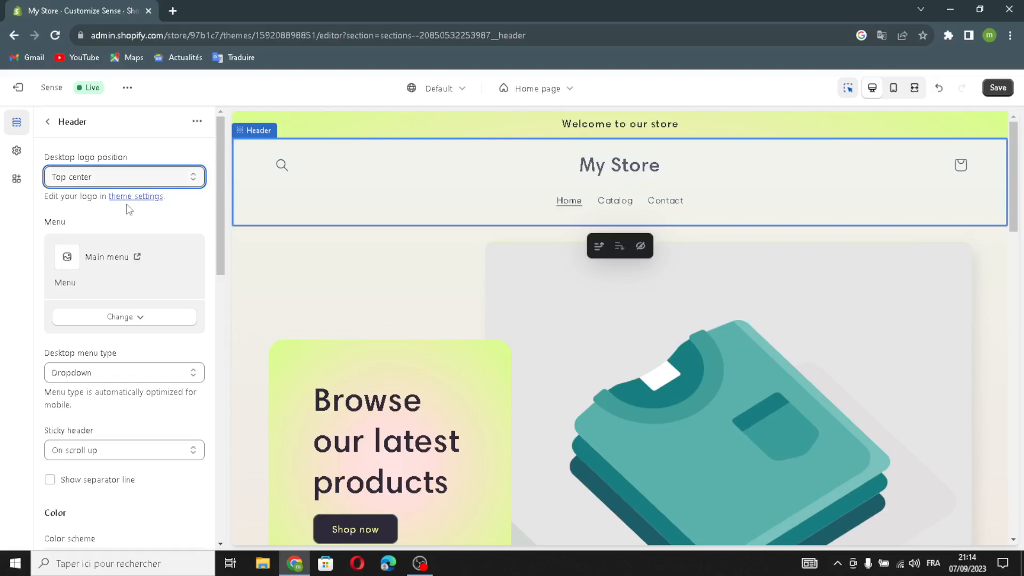
# - Set the header's desktop menu type to Mega menu and show the separator line
pyautogui.scroll(-2, 97, 270)
pyautogui.scroll(1, 77, 208)
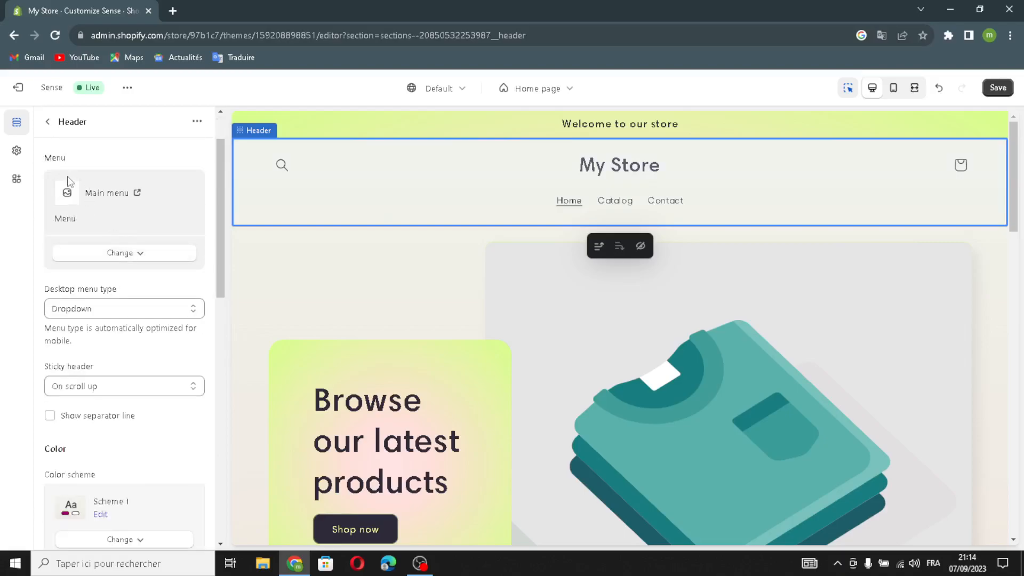
pyautogui.scroll(-1, 140, 285)
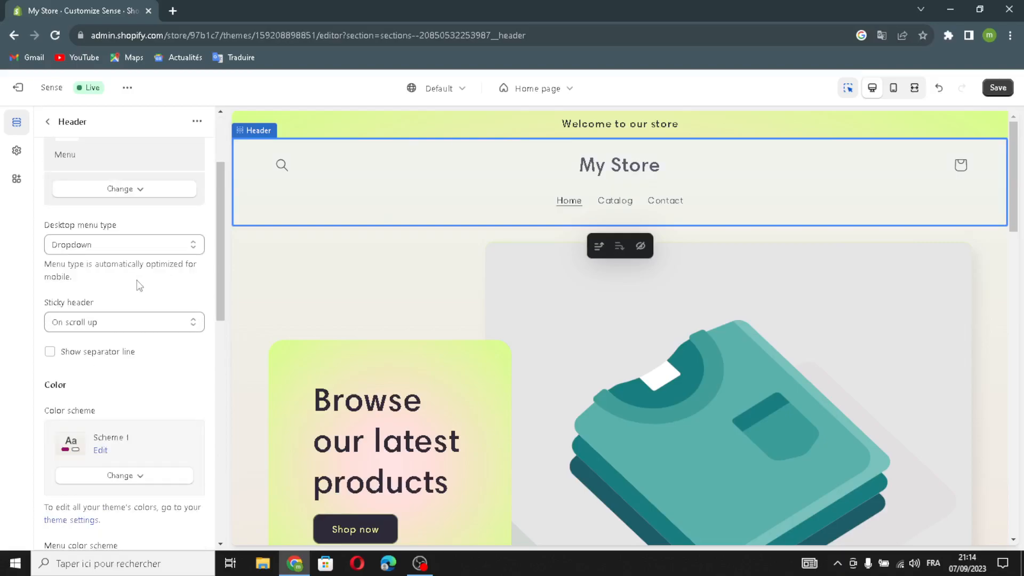
pyautogui.click(75, 251)
pyautogui.click(85, 244)
pyautogui.click(97, 243)
pyautogui.click(112, 270)
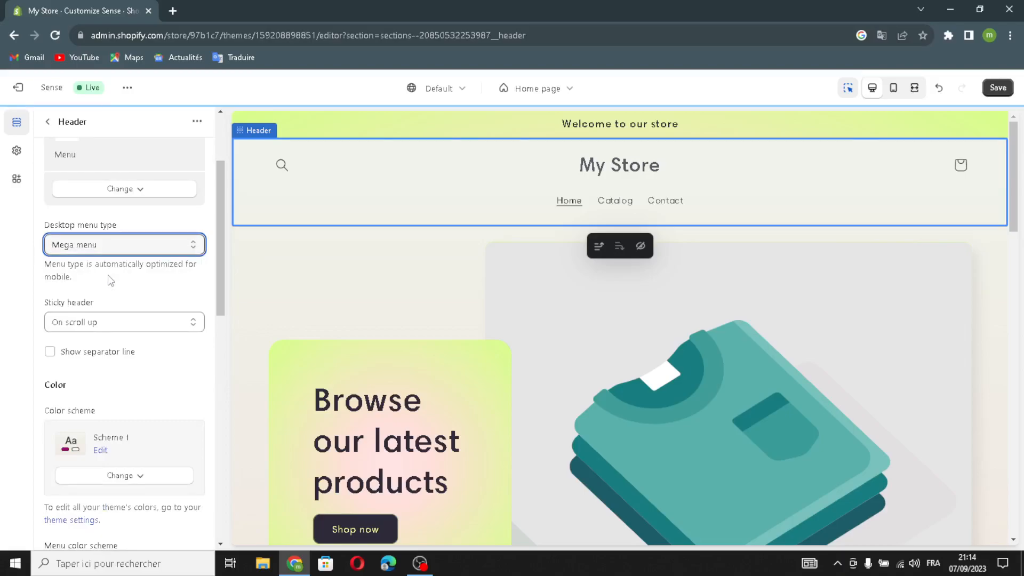
pyautogui.scroll(-1, 101, 291)
pyautogui.click(51, 288)
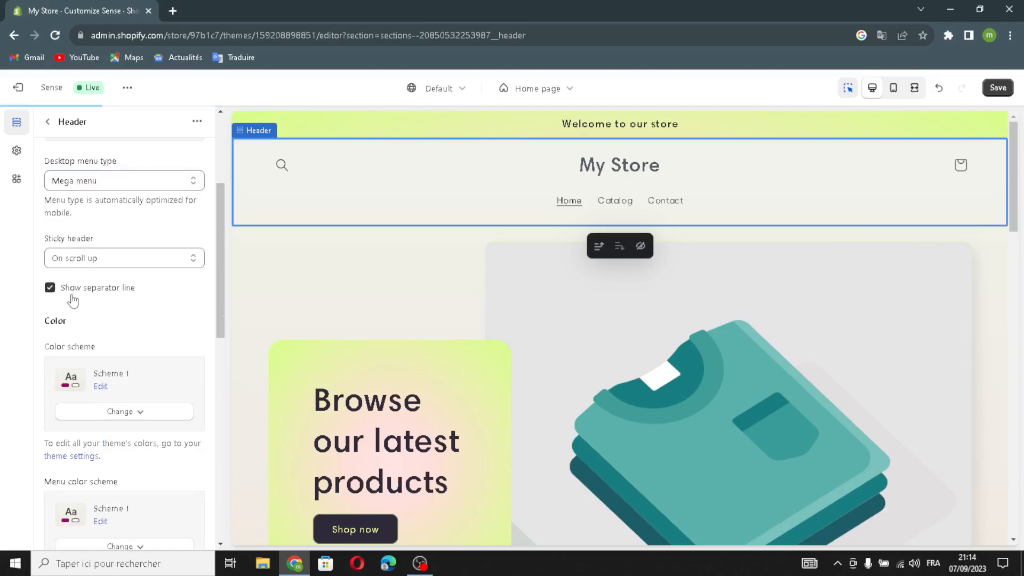
# - Examine the header's color schemes, country/region and language selectors, mobile layout, spacing and section padding settings
pyautogui.scroll(-3, 107, 298)
pyautogui.scroll(2, 107, 300)
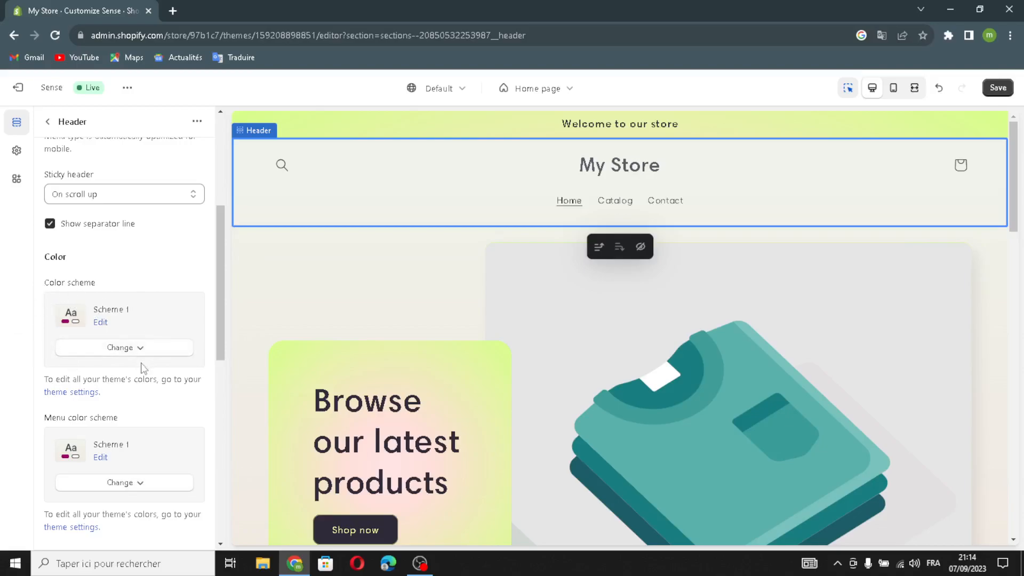
pyautogui.scroll(-1, 143, 368)
pyautogui.scroll(-5, 107, 399)
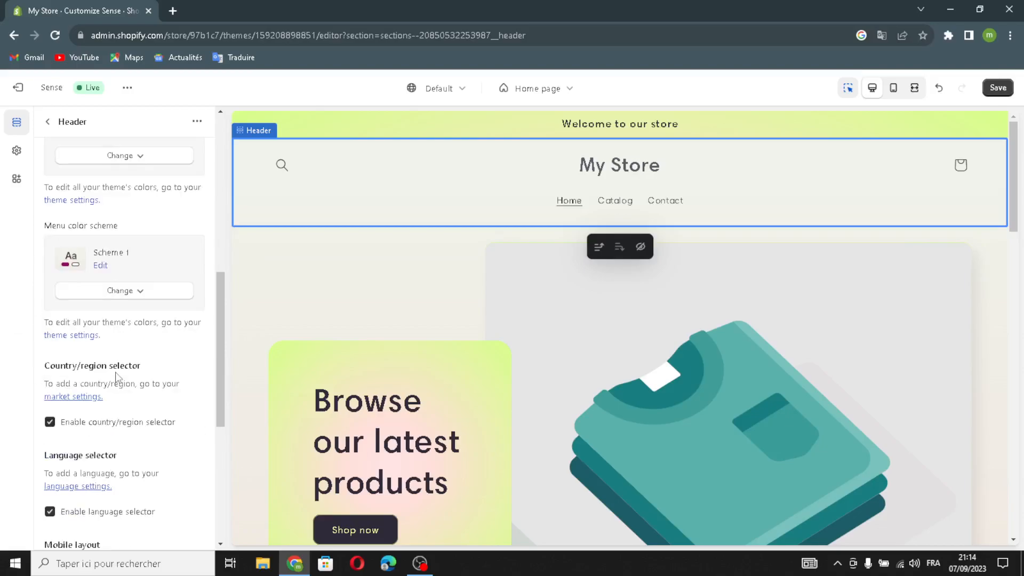
pyautogui.scroll(-2, 122, 401)
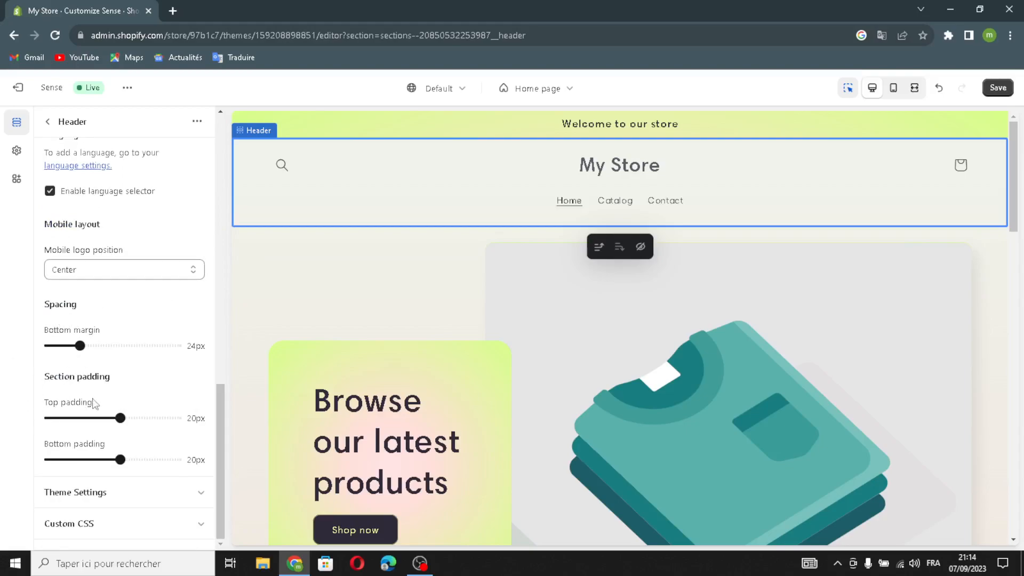
# - Expand the header's Theme Settings and examine the cart type, social media link fields and logo option
pyautogui.click(98, 493)
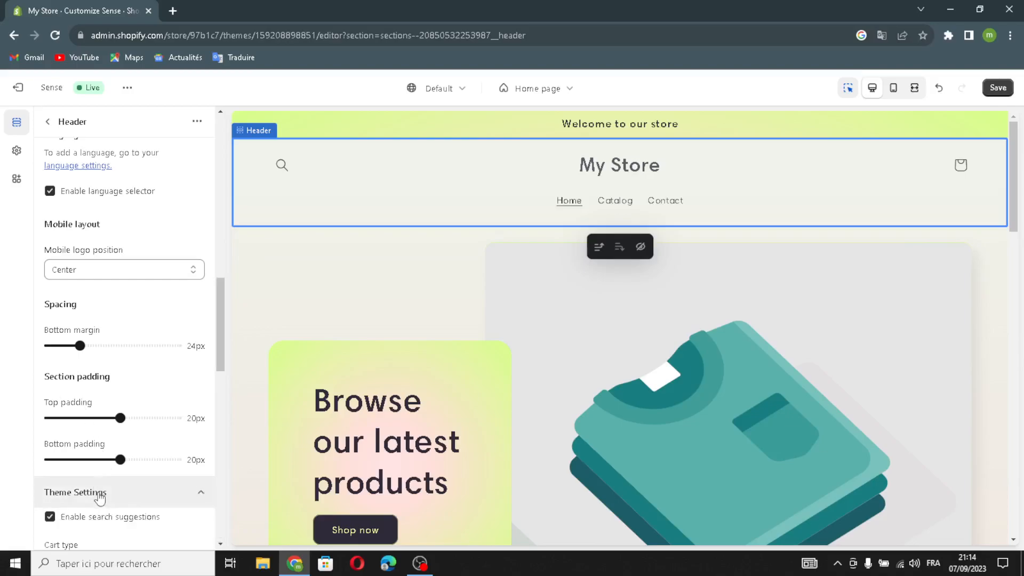
pyautogui.scroll(-8, 109, 488)
pyautogui.scroll(-5, 115, 484)
pyautogui.scroll(9, 134, 373)
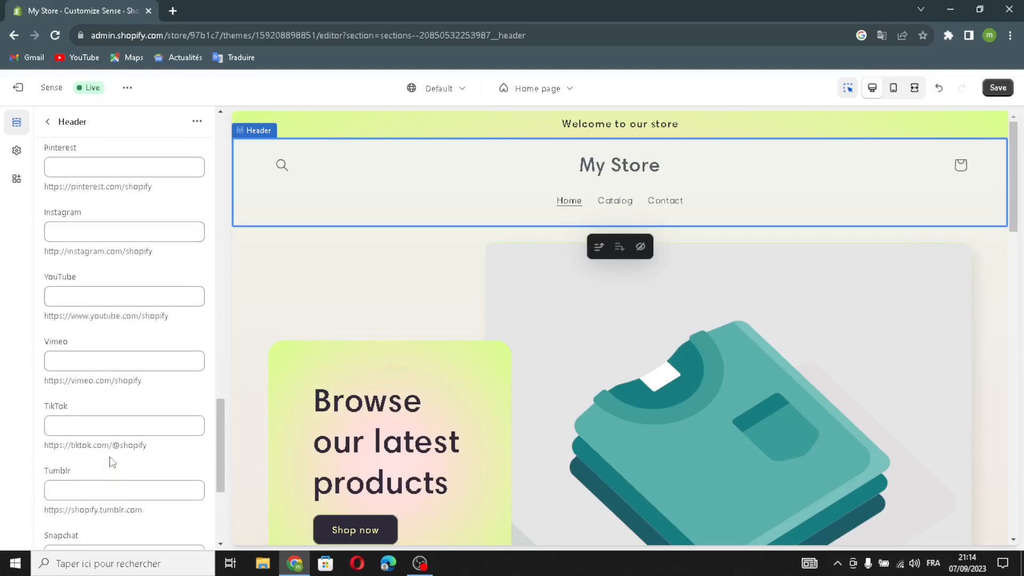
pyautogui.scroll(-2, 150, 276)
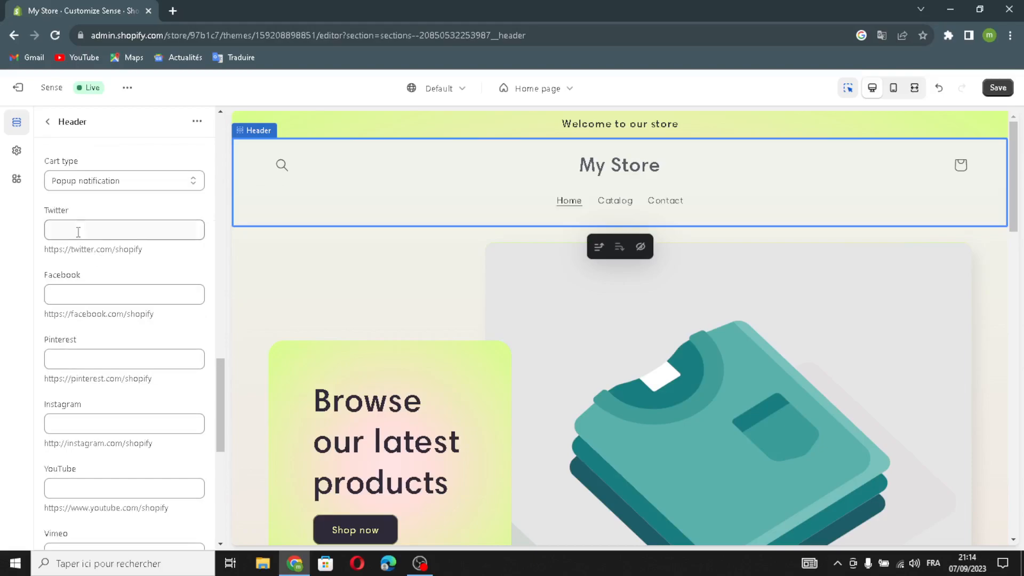
pyautogui.click(131, 233)
pyautogui.click(124, 289)
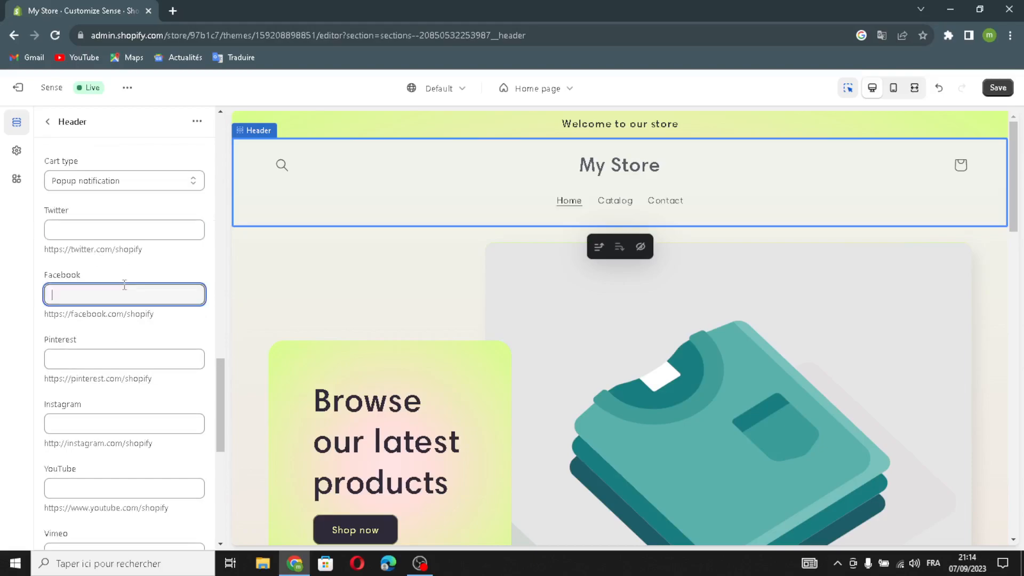
pyautogui.scroll(-1, 99, 341)
pyautogui.scroll(-4, 128, 432)
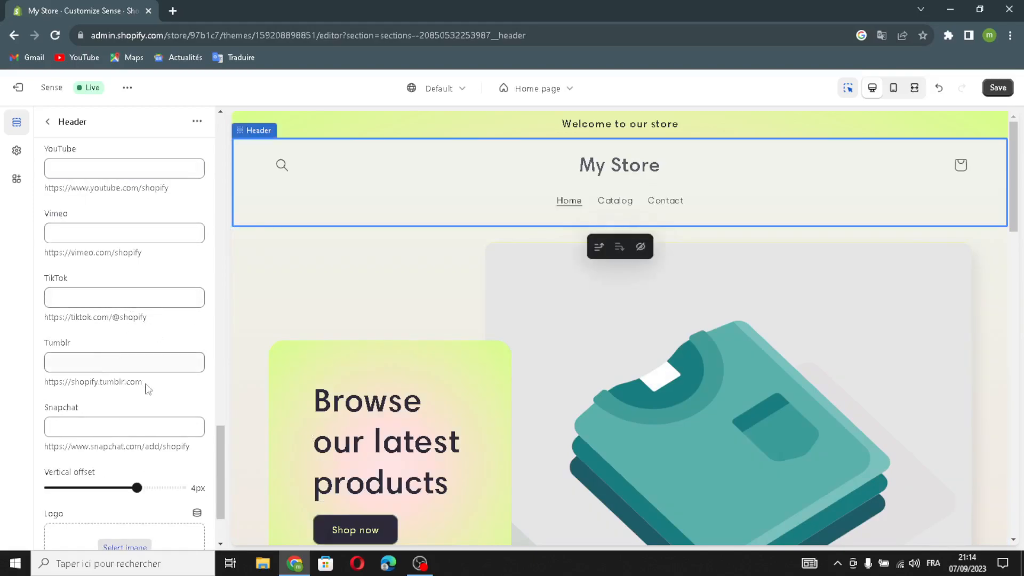
pyautogui.scroll(-2, 102, 431)
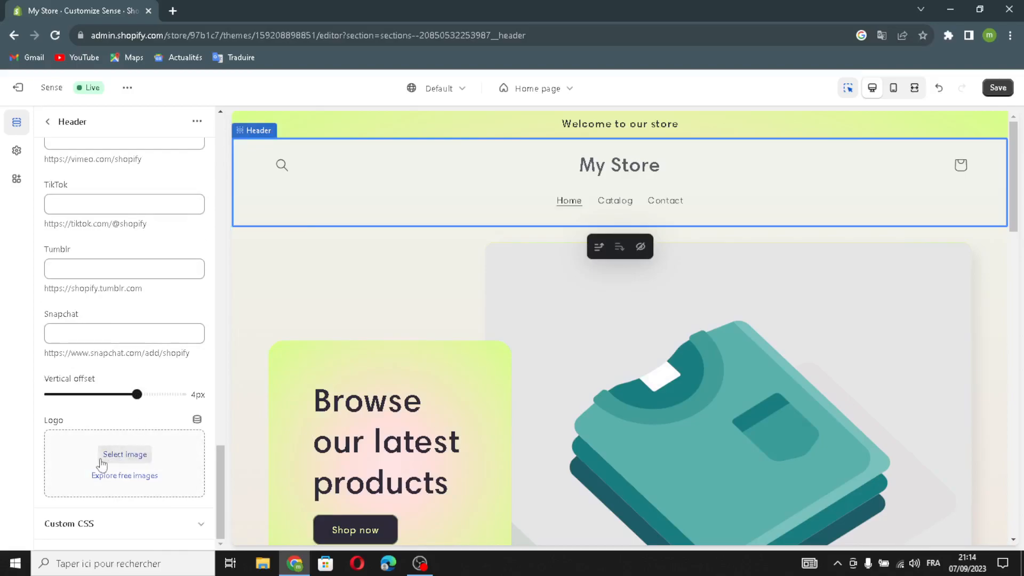
# - Open the image picker for the header logo and search Google for "toys logo" in a new browser tab
pyautogui.click(146, 458)
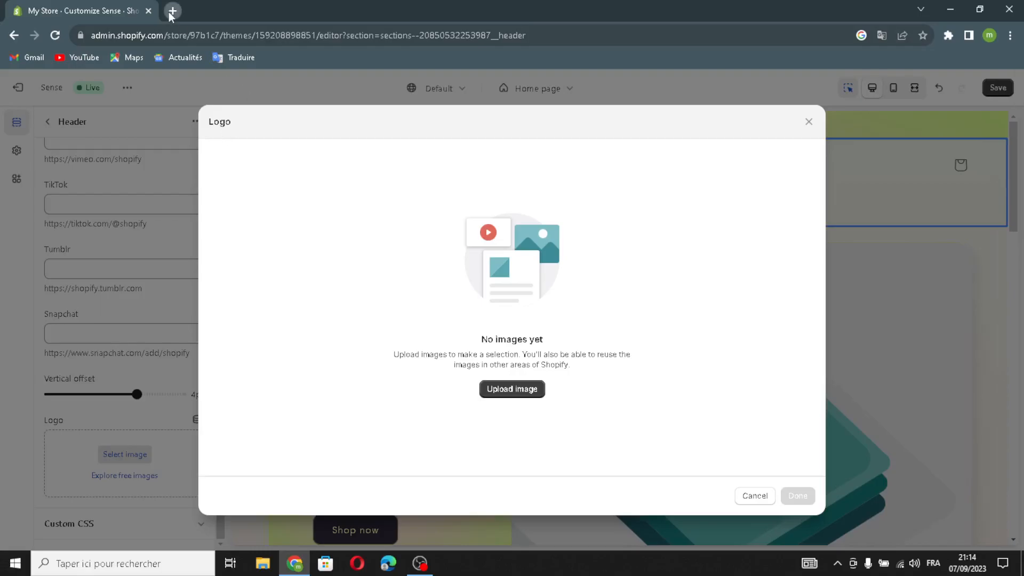
pyautogui.click(171, 11)
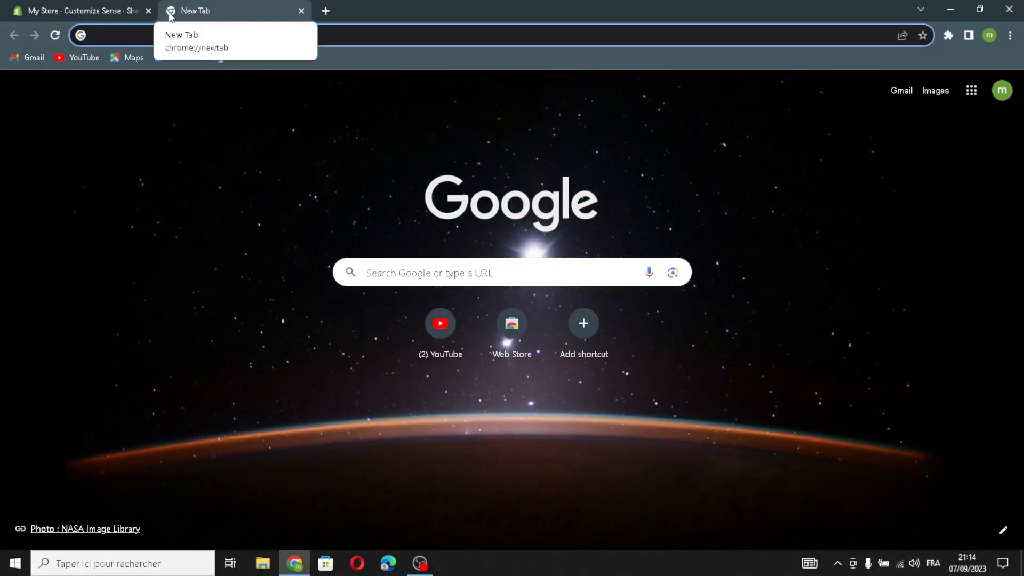
pyautogui.write('toys ')
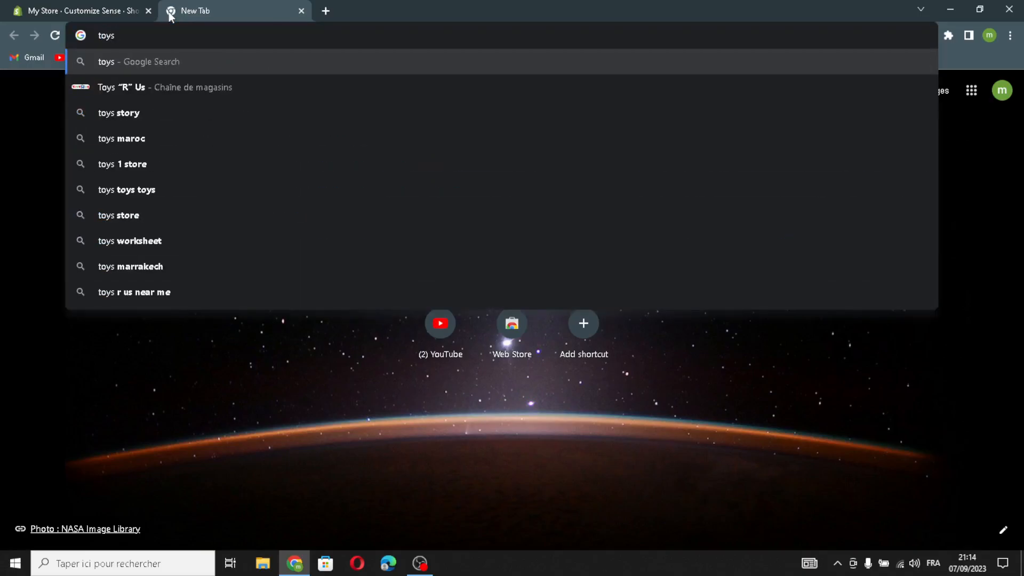
pyautogui.write('logo')
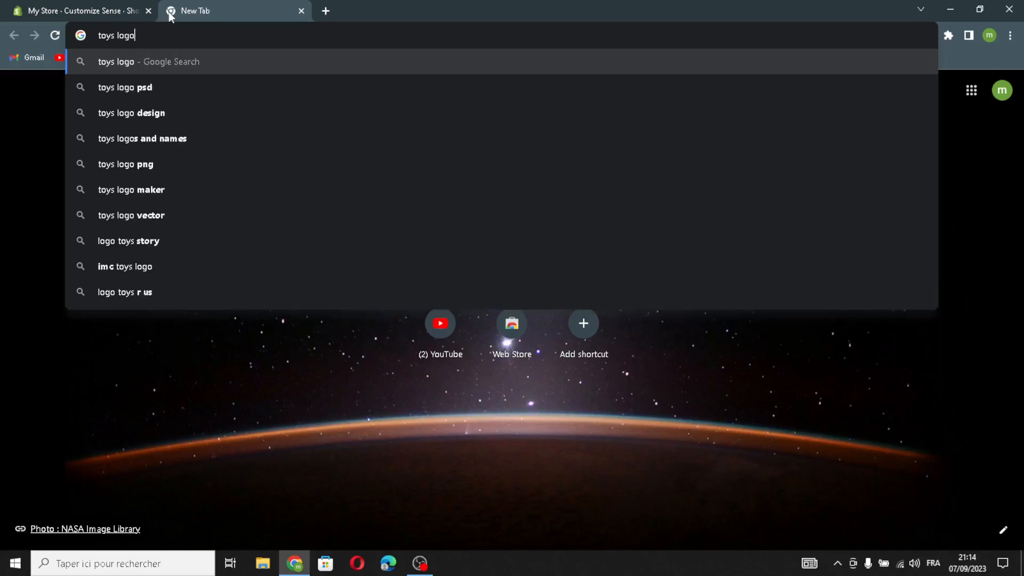
pyautogui.press('Return')
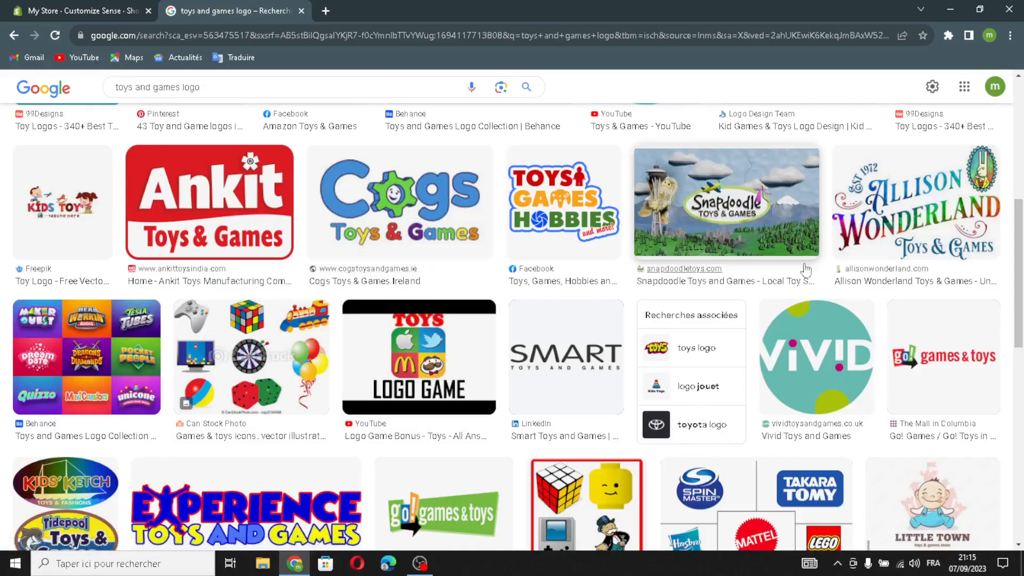
# - Upload the SMART Toys and Games logo from the image results to the store library and apply it as the header logo
pyautogui.moveTo(612, 302); pyautogui.dragTo(256, 6)
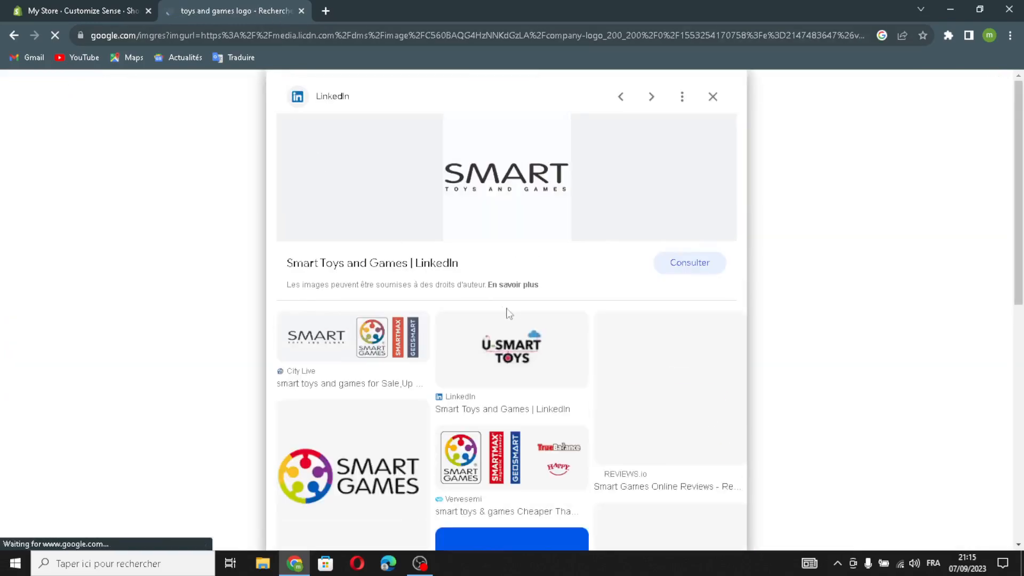
pyautogui.moveTo(522, 211); pyautogui.dragTo(493, 368)
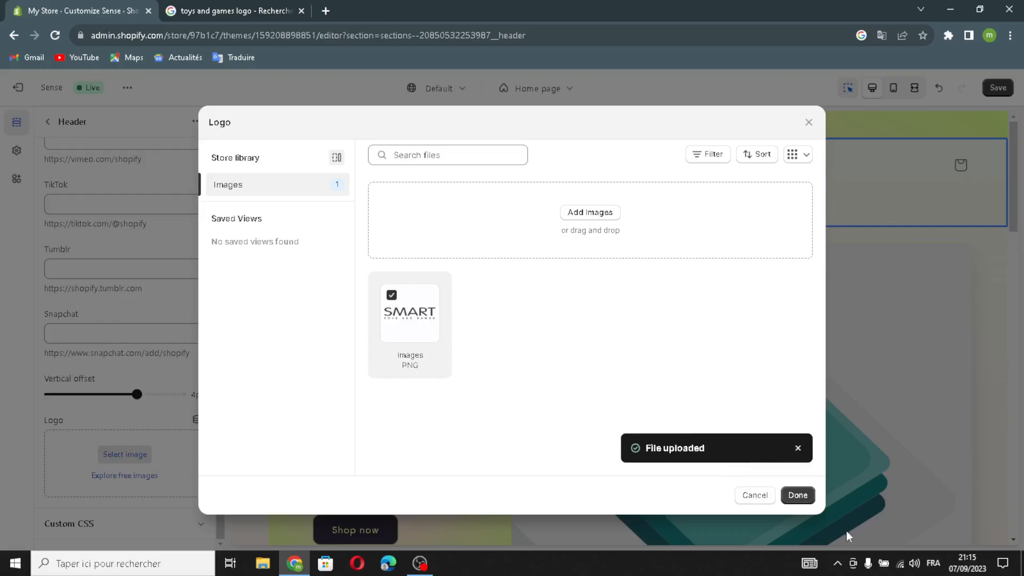
pyautogui.click(796, 497)
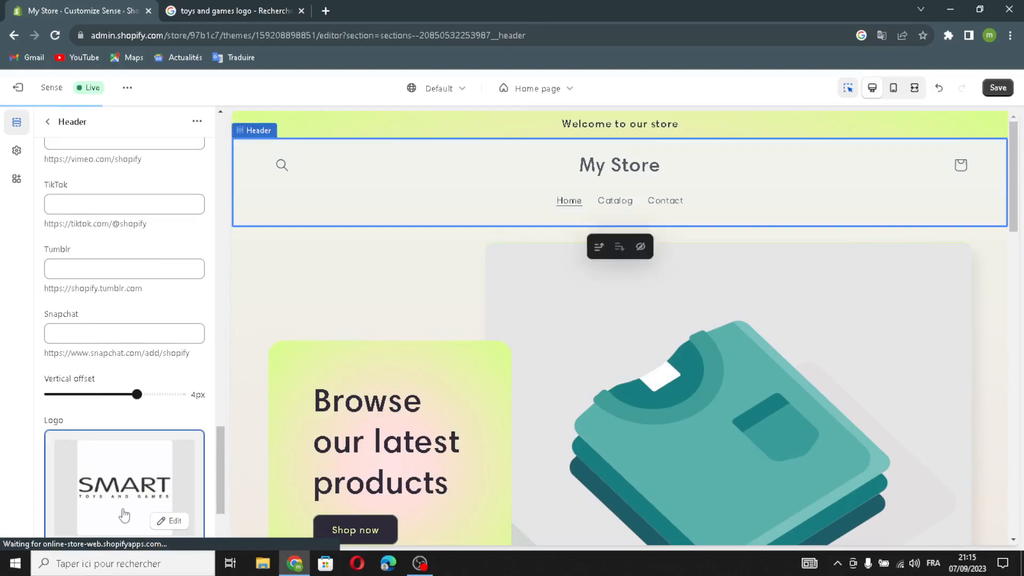
# - Review the header's logo settings, return to the home page sections and close the Google image search tab
pyautogui.scroll(-1, 142, 470)
pyautogui.scroll(-1, 142, 469)
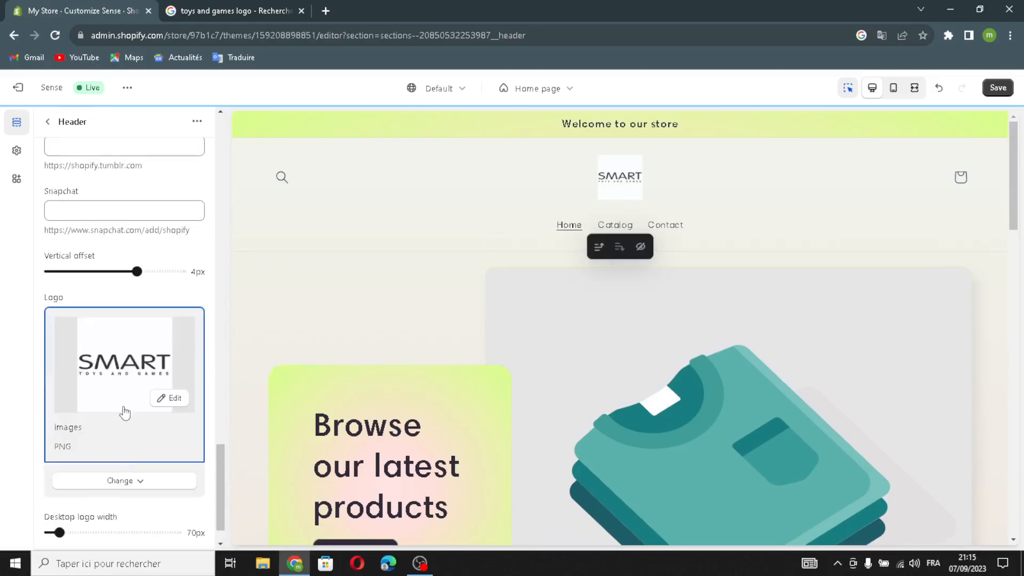
pyautogui.scroll(-1, 123, 413)
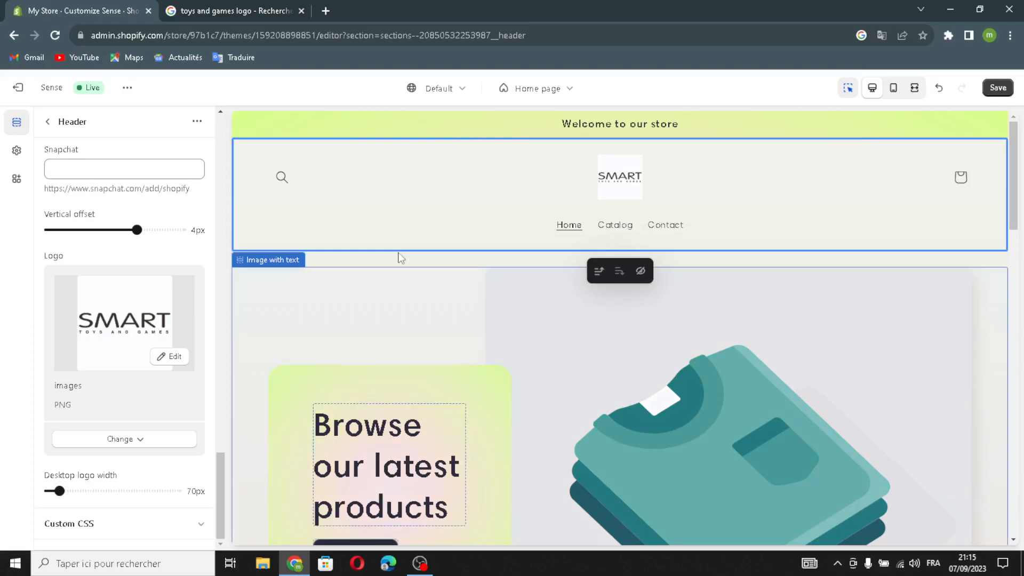
pyautogui.click(47, 122)
pyautogui.click(301, 10)
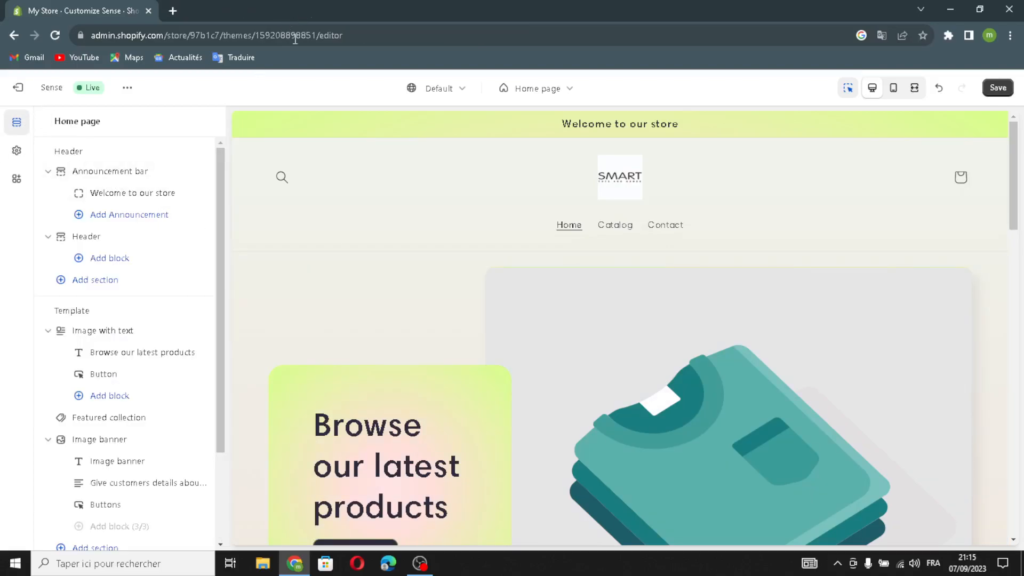
# - Open the image picker of the Image with text section and search Google for "toys" in a new browser tab
pyautogui.scroll(-2, 118, 280)
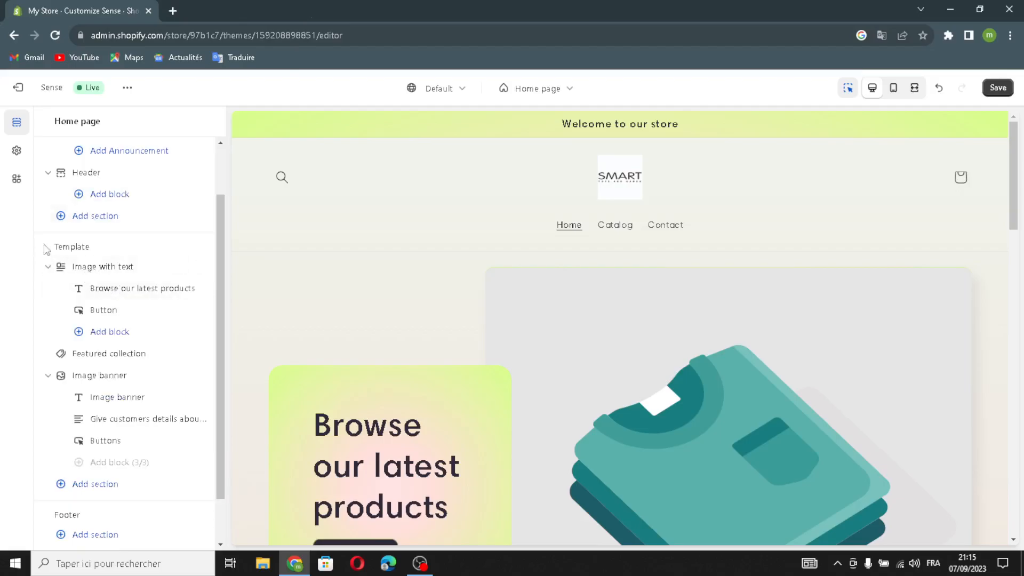
pyautogui.click(88, 272)
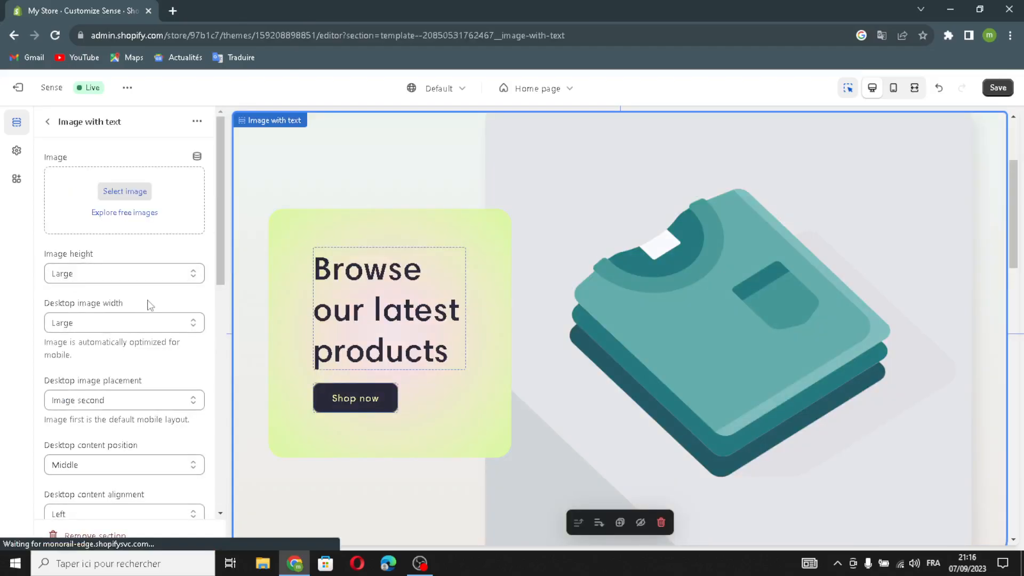
pyautogui.click(115, 192)
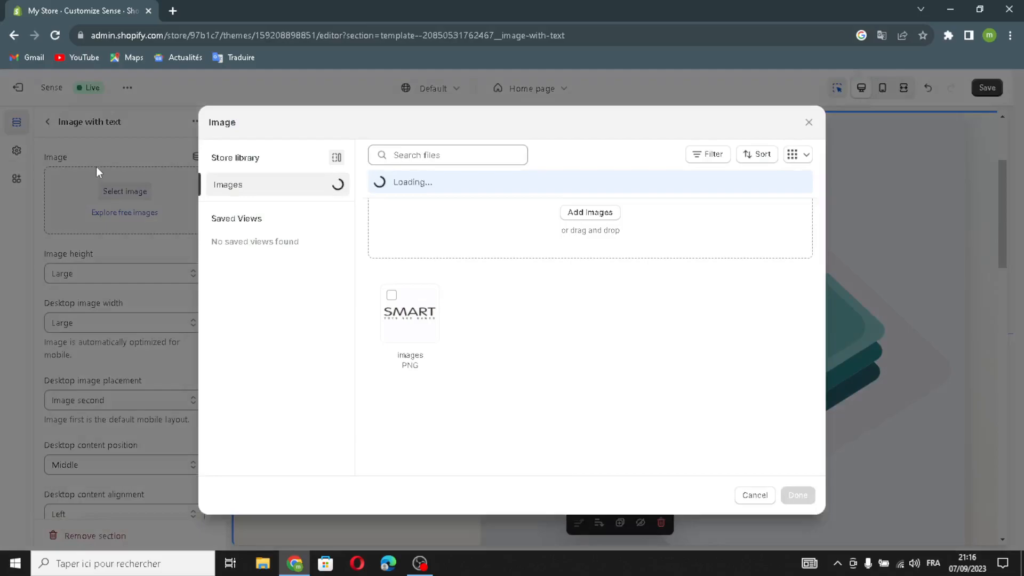
pyautogui.click(409, 153)
pyautogui.click(172, 11)
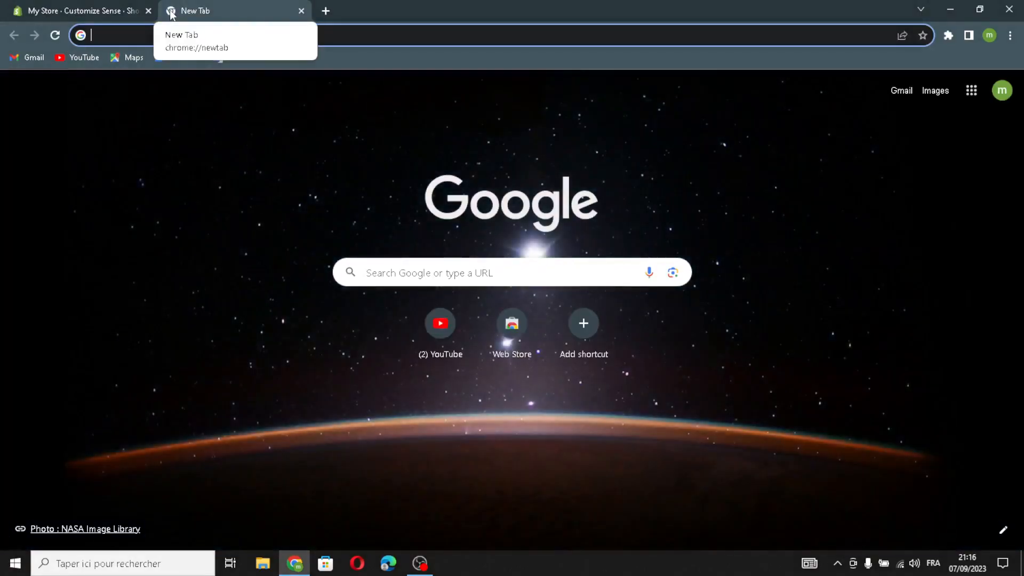
pyautogui.write('toys')
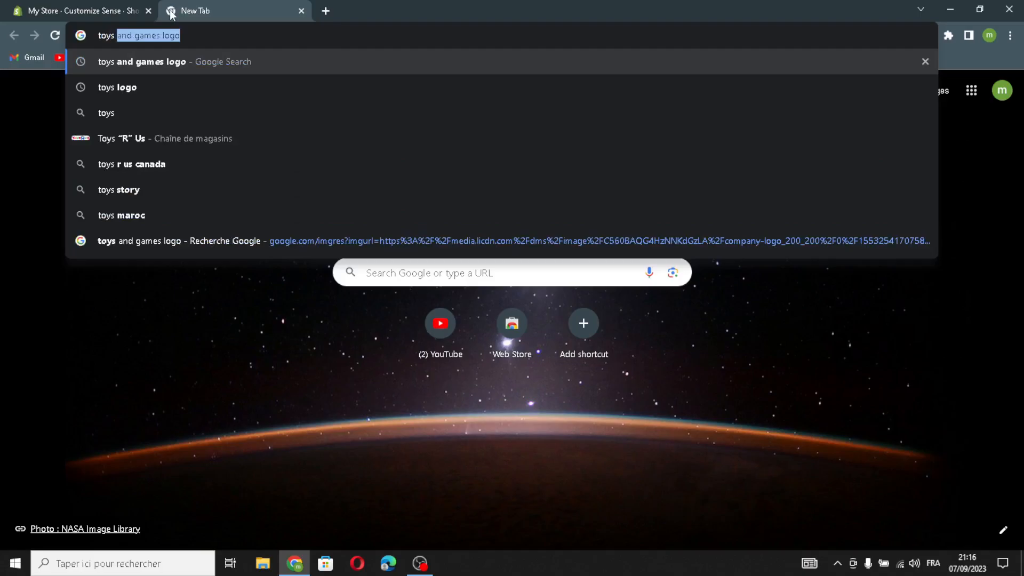
pyautogui.press('BackSpace')
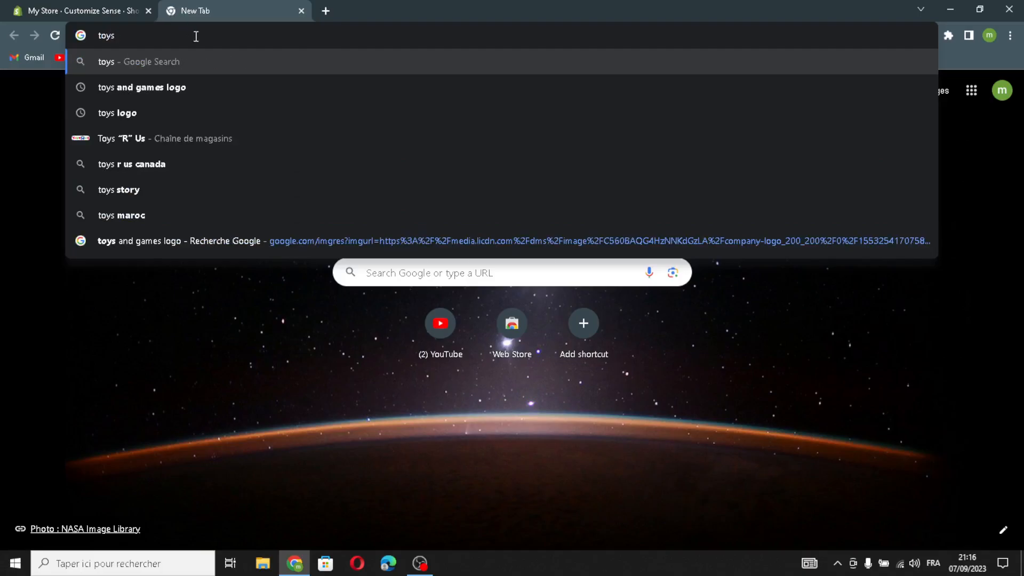
pyautogui.press('Return')
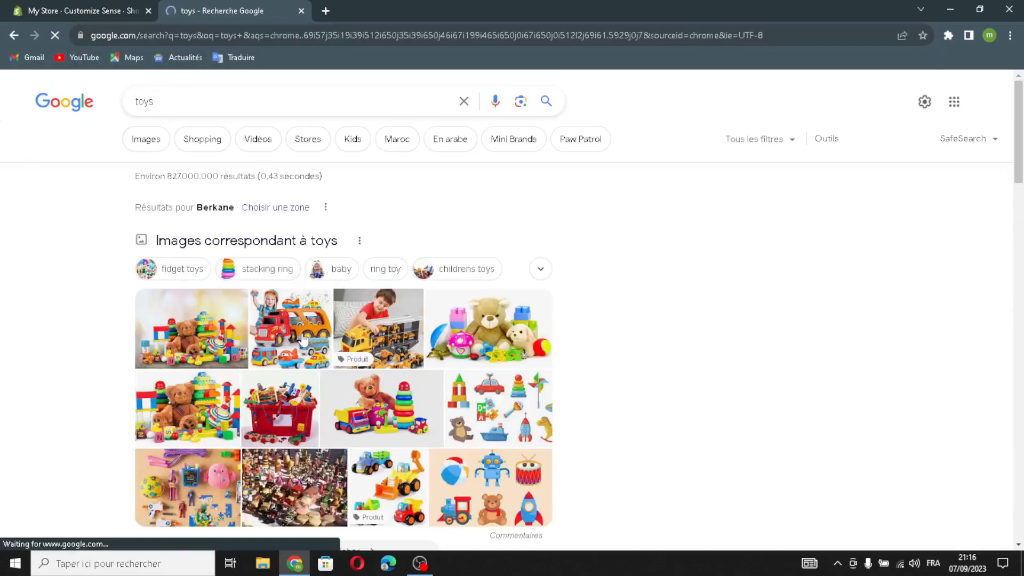
# - Upload the clay_crafts_monsters picture from the toys results and apply it as the Image with text section's image
pyautogui.moveTo(303, 339); pyautogui.dragTo(216, 2)
pyautogui.moveTo(471, 264); pyautogui.dragTo(456, 354)
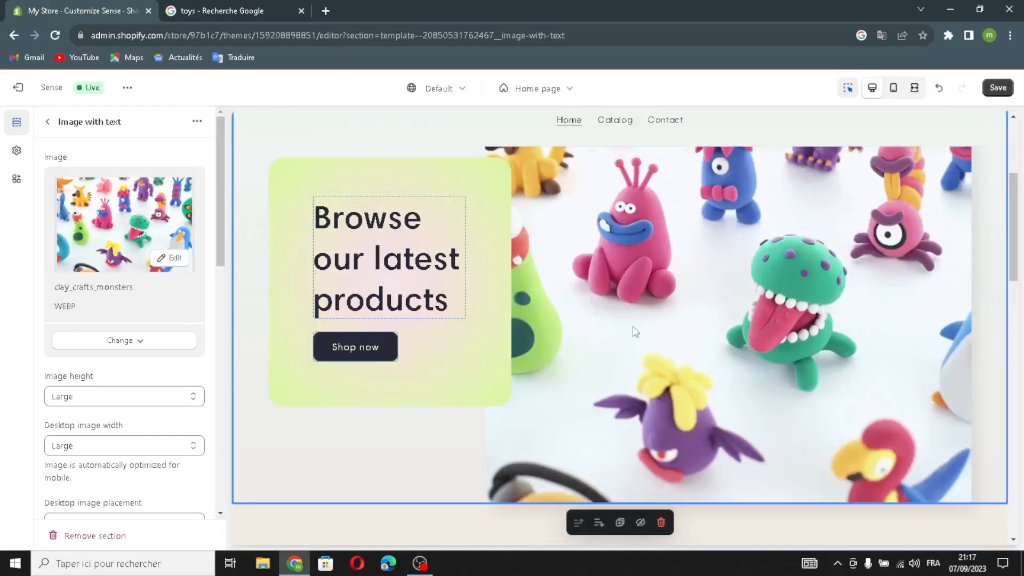
pyautogui.scroll(2, 658, 261)
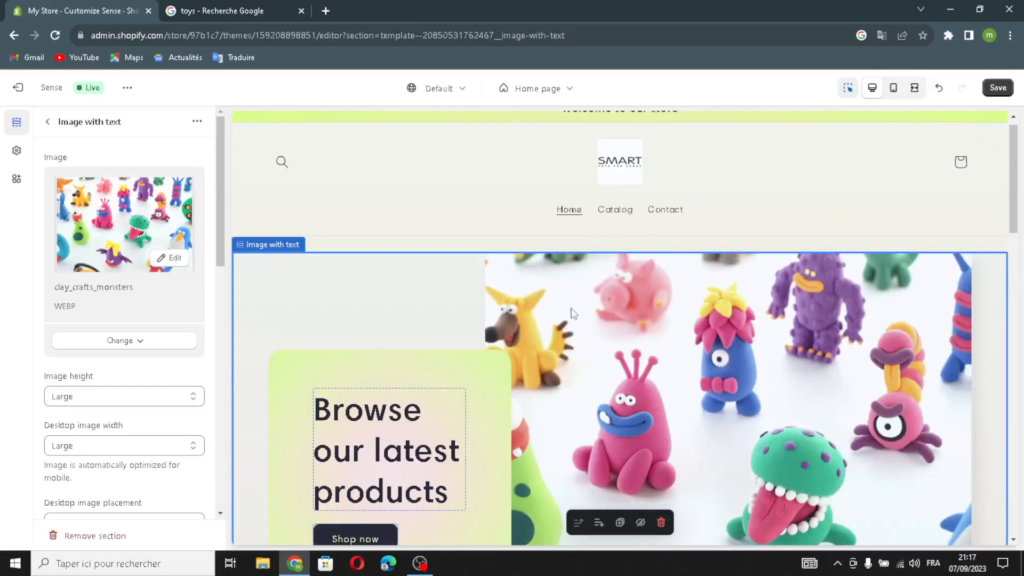
# - Examine the Image with text section's preview and its layout, color scheme, animation and mobile settings, and return to the home page sections
pyautogui.scroll(-5, 655, 369)
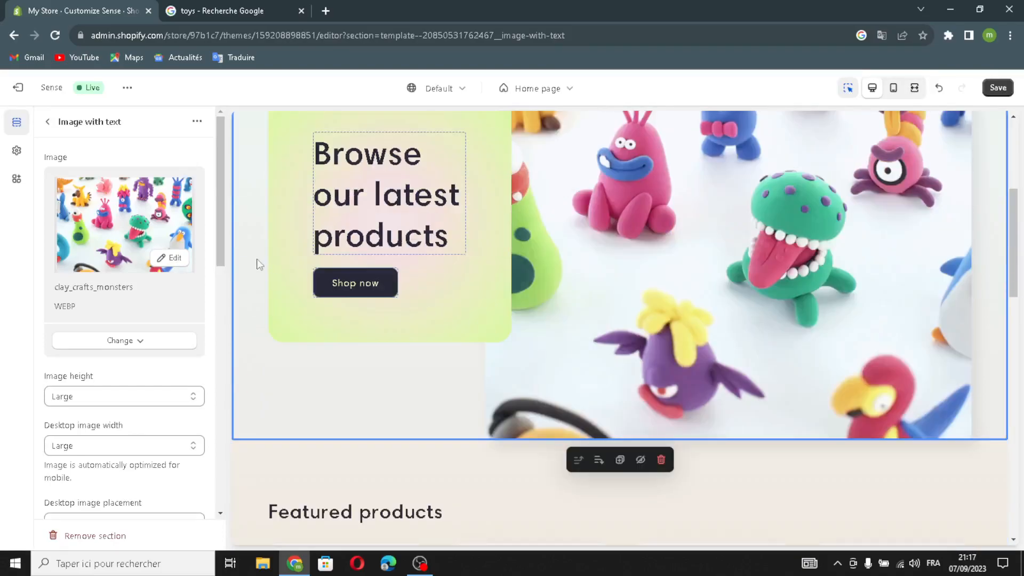
pyautogui.scroll(-10, 120, 382)
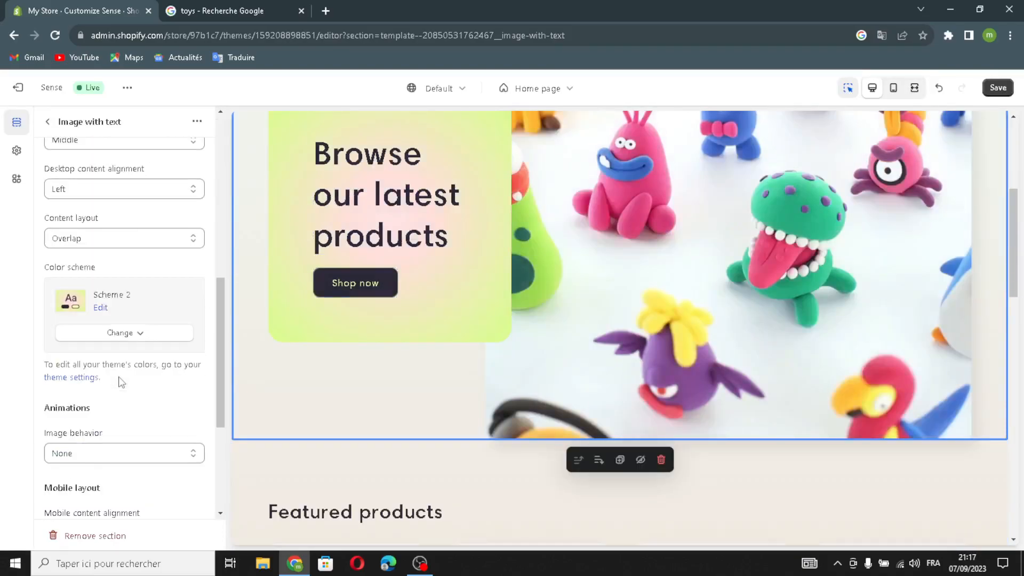
pyautogui.scroll(-3, 121, 382)
pyautogui.scroll(15, 121, 382)
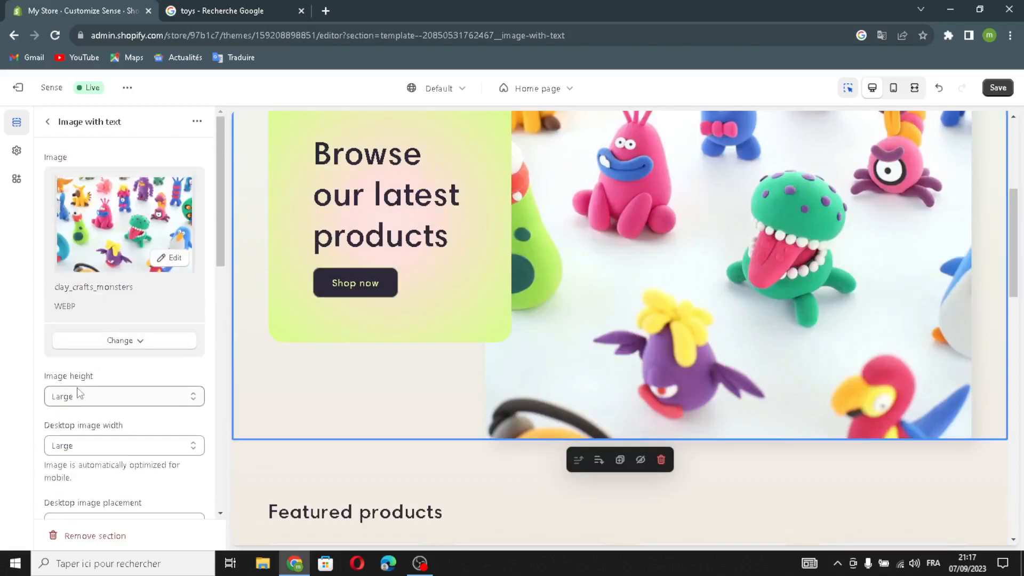
pyautogui.scroll(-3, 58, 349)
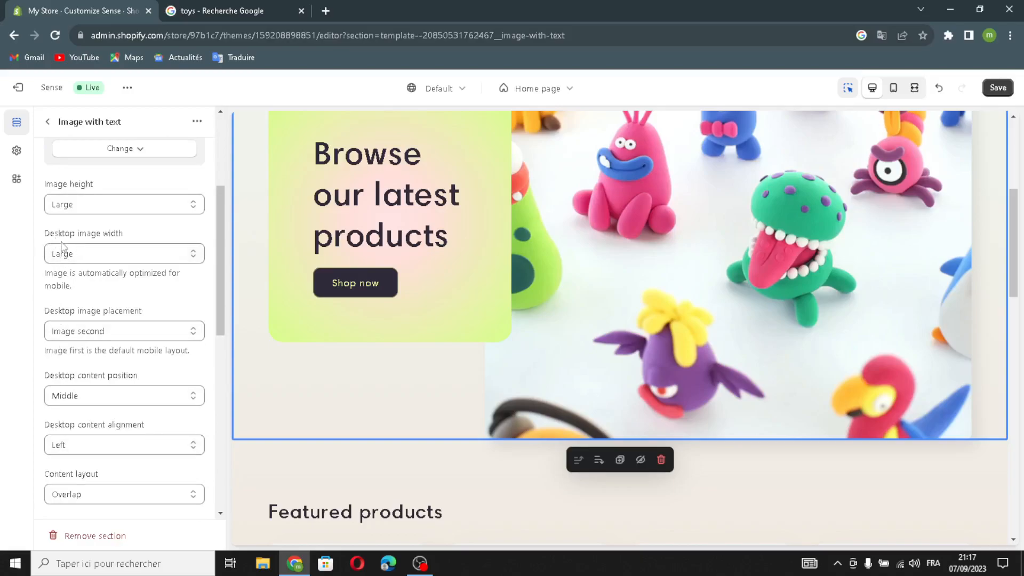
pyautogui.scroll(-1, 93, 373)
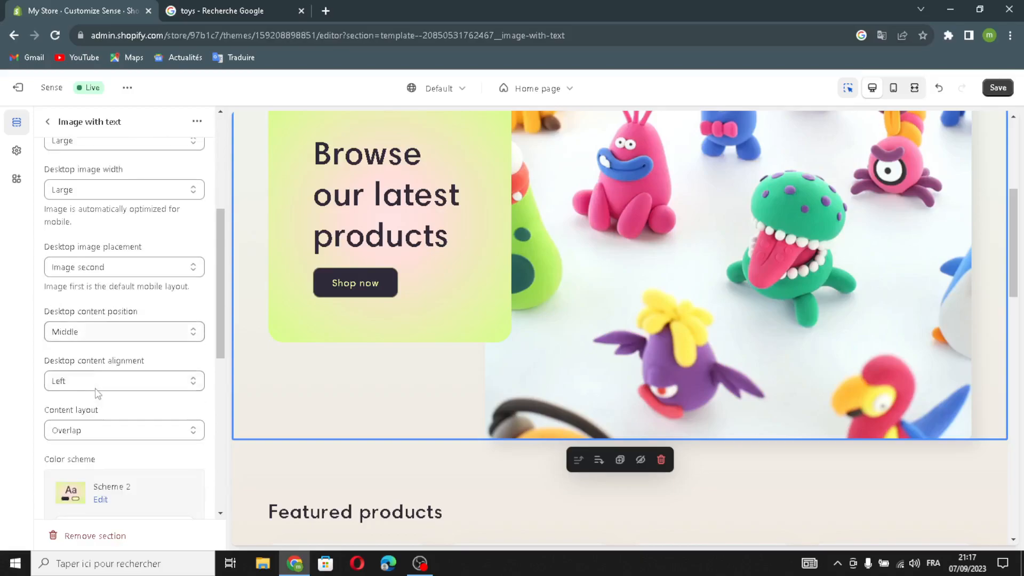
pyautogui.scroll(-4, 90, 460)
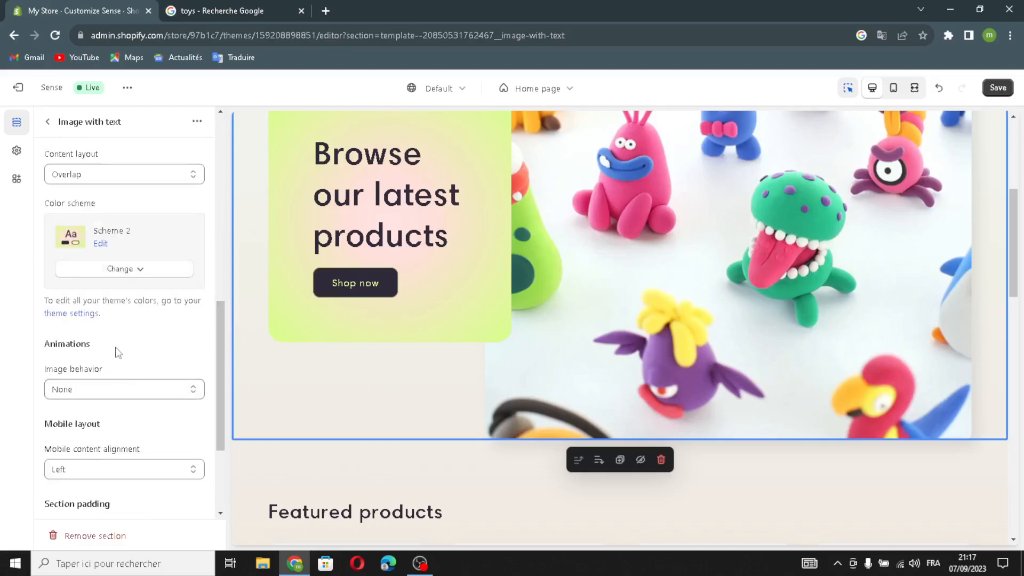
pyautogui.scroll(-3, 116, 351)
pyautogui.scroll(11, 139, 454)
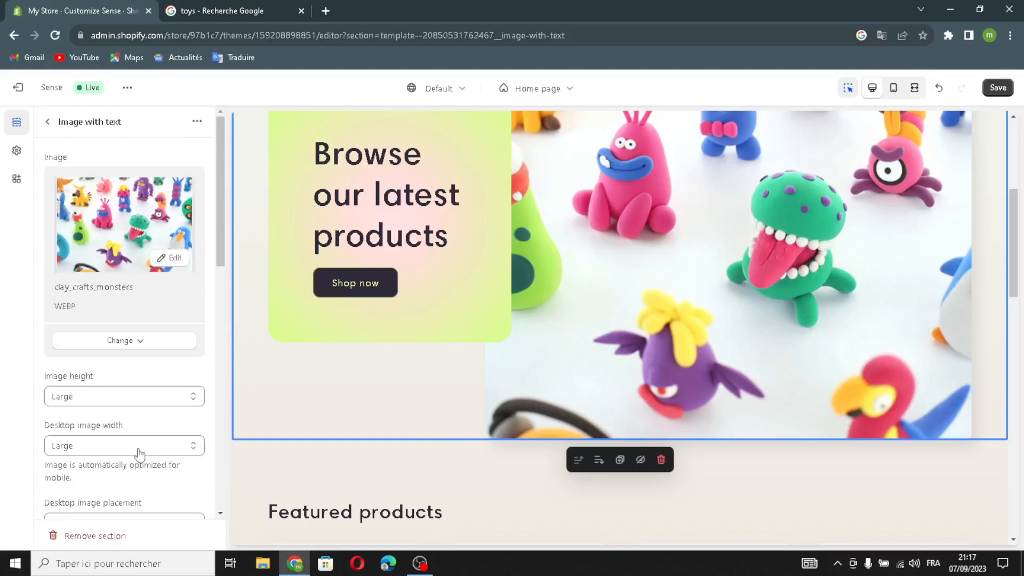
pyautogui.click(47, 122)
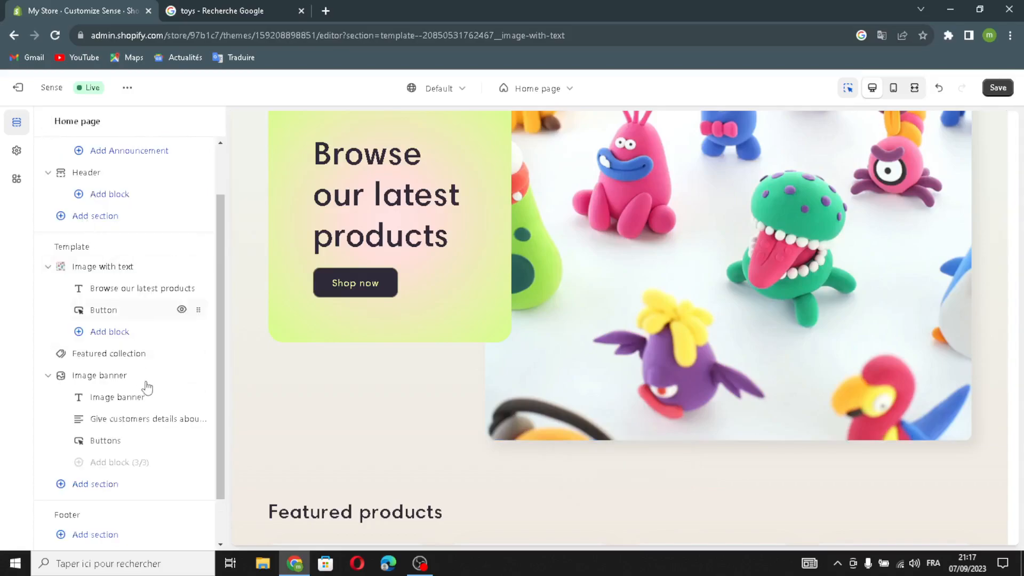
# - Inspect the label and link settings of the Image with text section's Button block and return to the section list
pyautogui.click(138, 311)
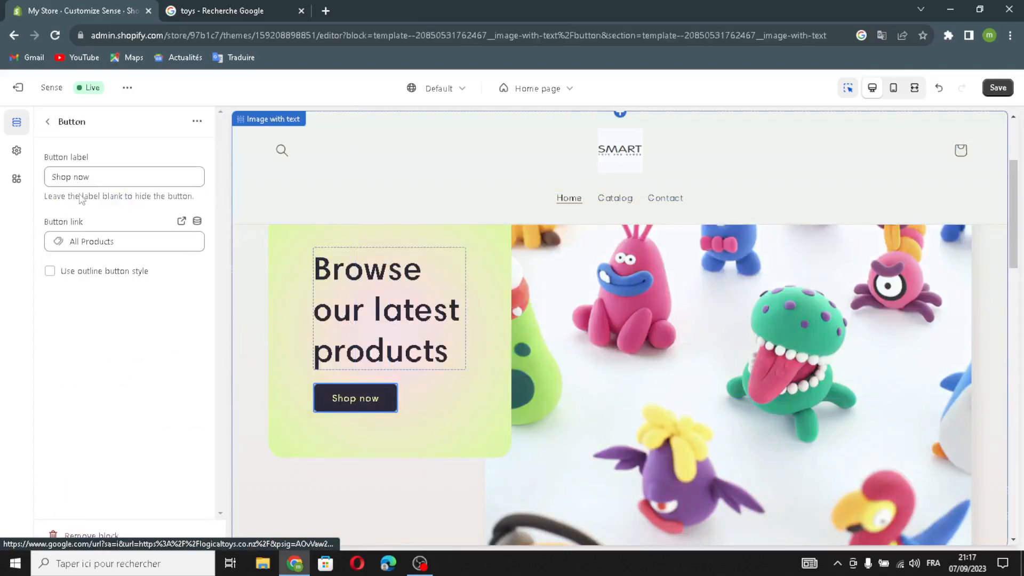
pyautogui.click(108, 176)
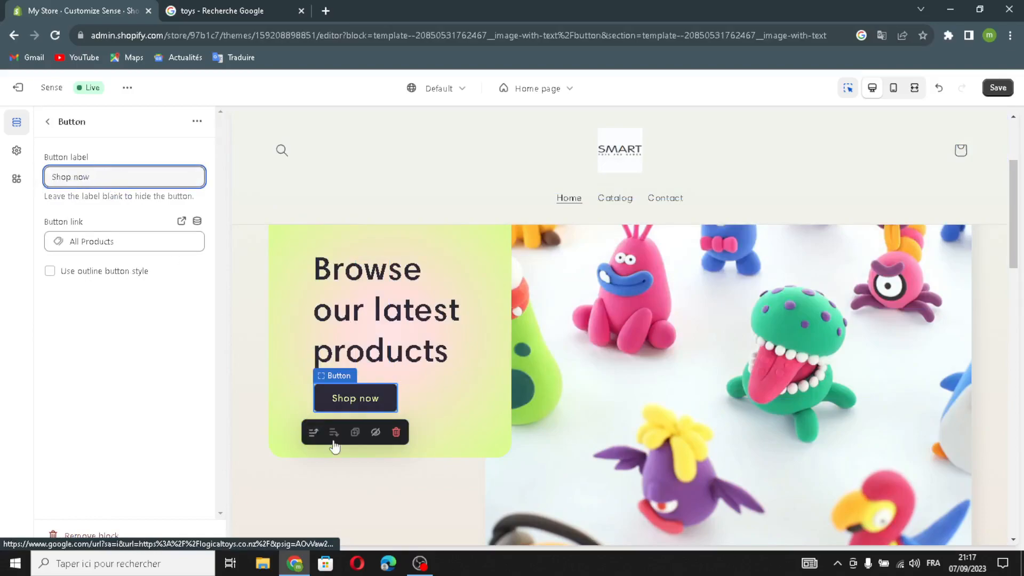
pyautogui.moveTo(114, 177); pyautogui.dragTo(155, 192)
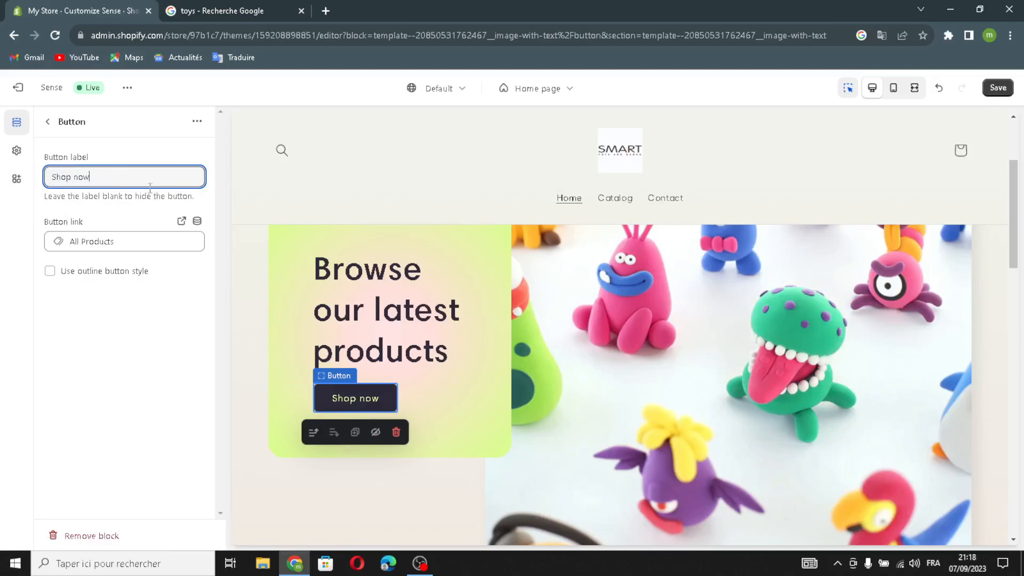
pyautogui.click(47, 122)
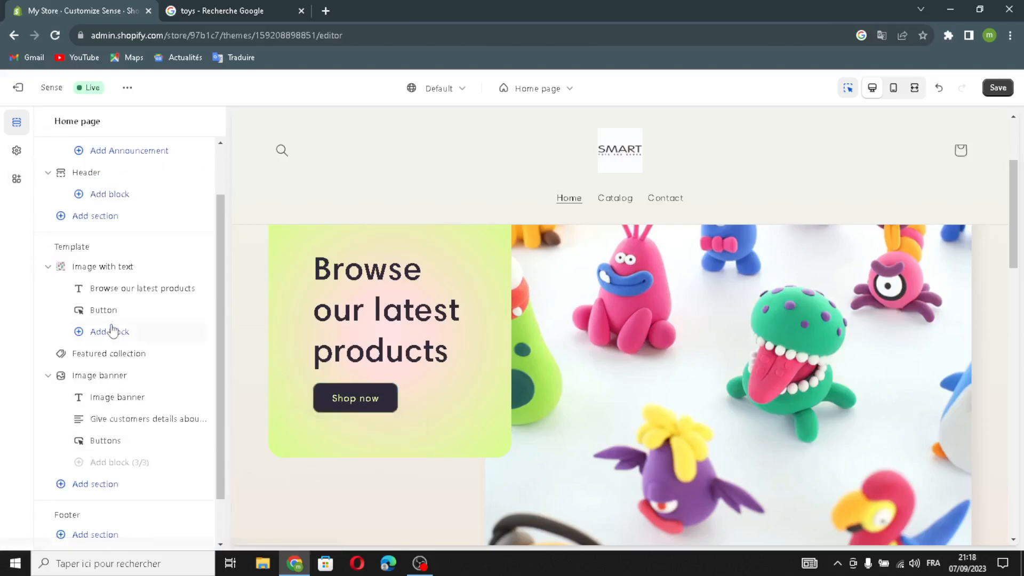
# - Examine the Featured collection section's heading, description, collection, product count, column and color scheme settings
pyautogui.click(104, 355)
pyautogui.click(167, 200)
pyautogui.moveTo(128, 212); pyautogui.dragTo(1, 204)
pyautogui.click(148, 205)
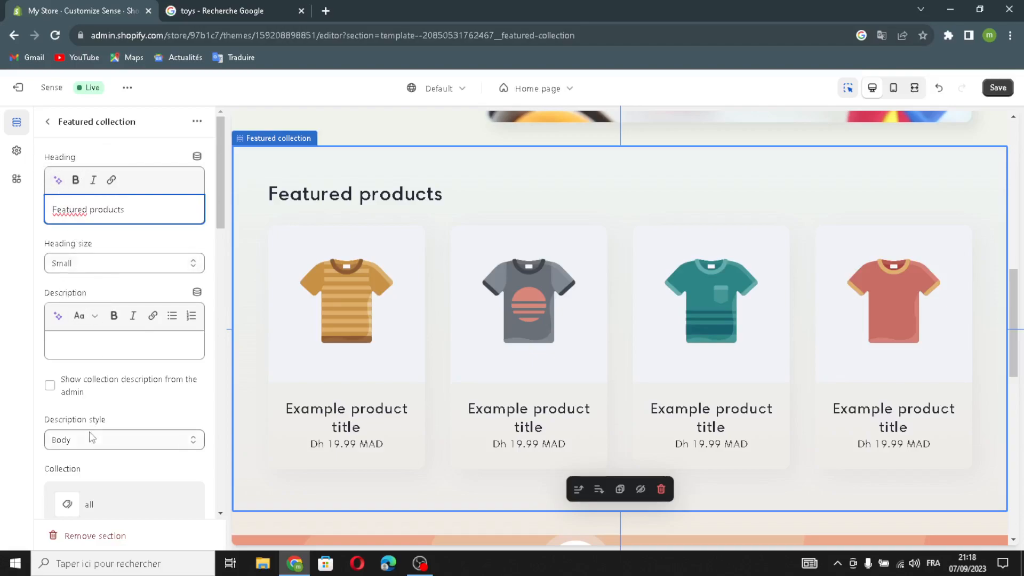
pyautogui.scroll(-4, 92, 441)
pyautogui.scroll(3, 85, 374)
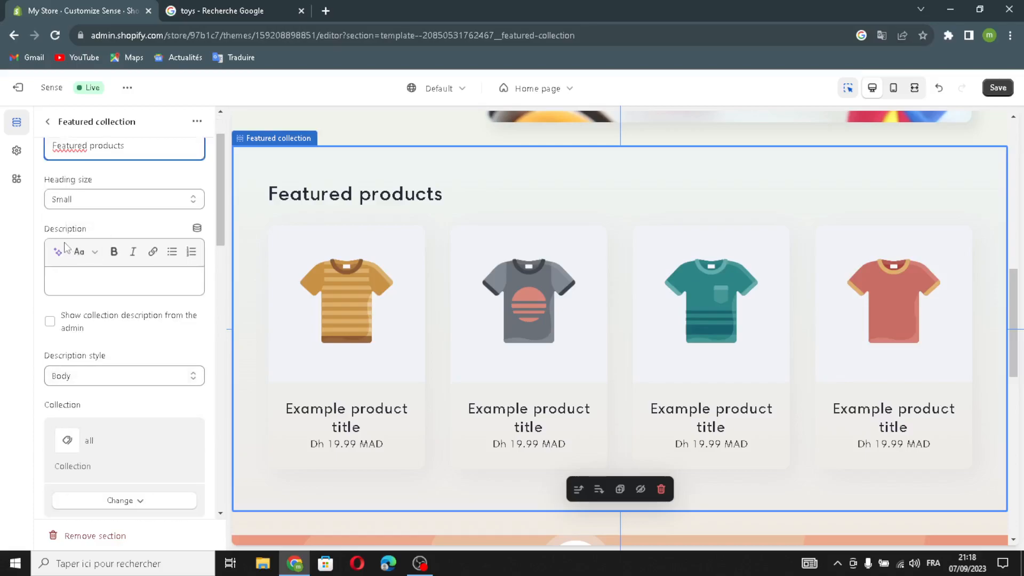
pyautogui.scroll(-5, 75, 282)
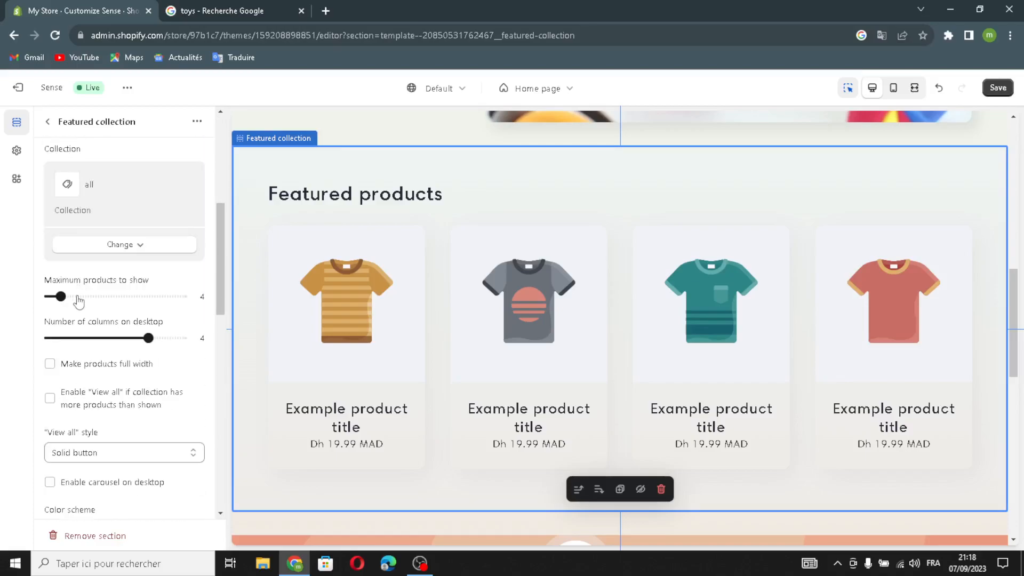
pyautogui.scroll(1, 73, 288)
pyautogui.scroll(-12, 83, 382)
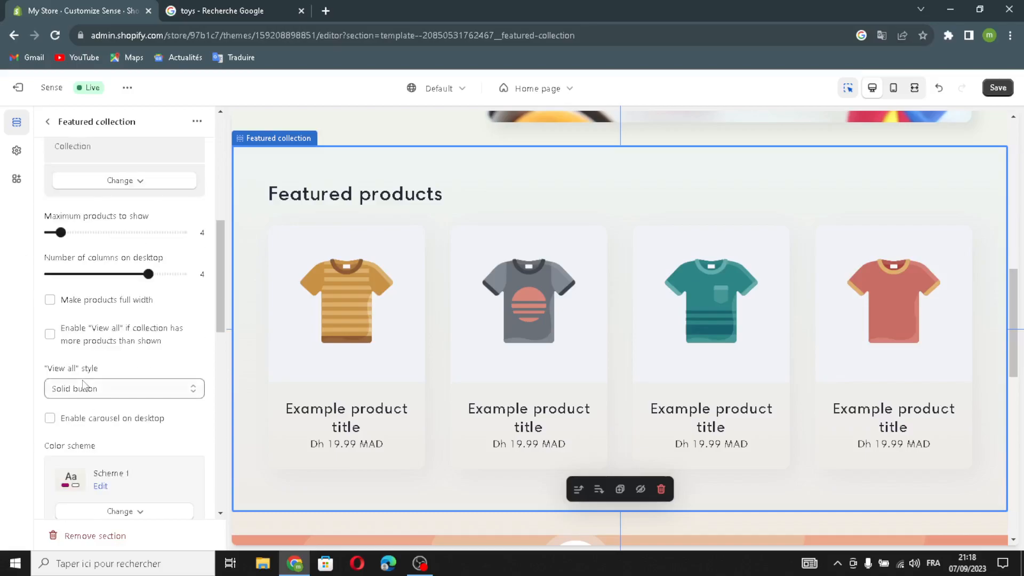
pyautogui.scroll(10, 83, 382)
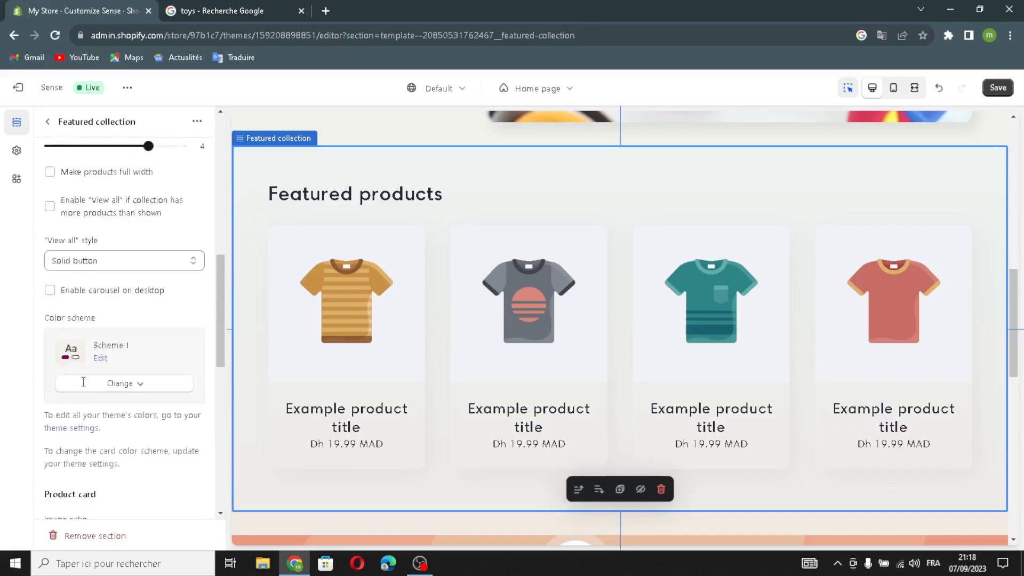
pyautogui.scroll(3, 105, 344)
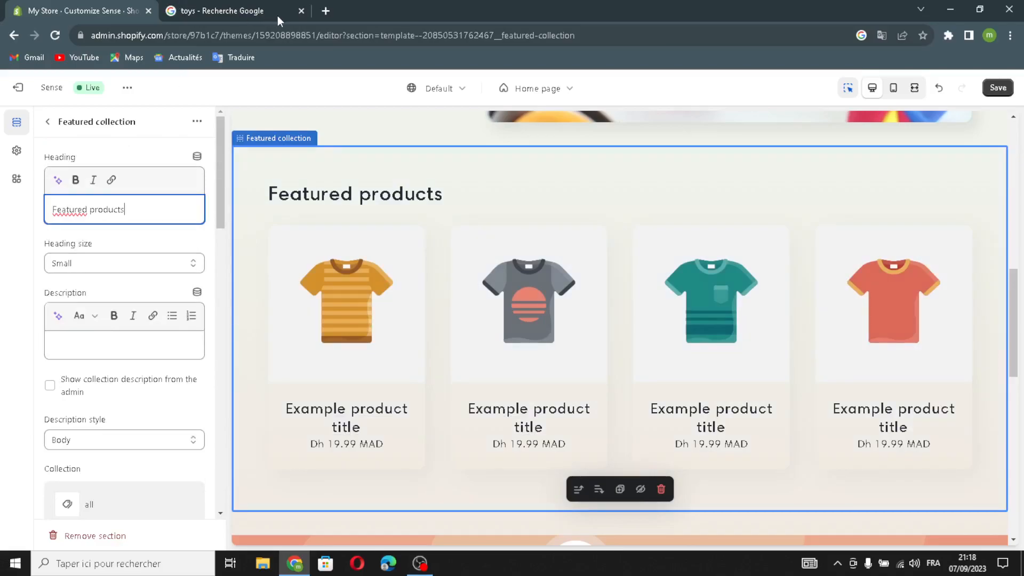
# - Close the toys search tab and return from the Featured collection settings to the home page sections
pyautogui.click(300, 13)
pyautogui.scroll(-5, 154, 362)
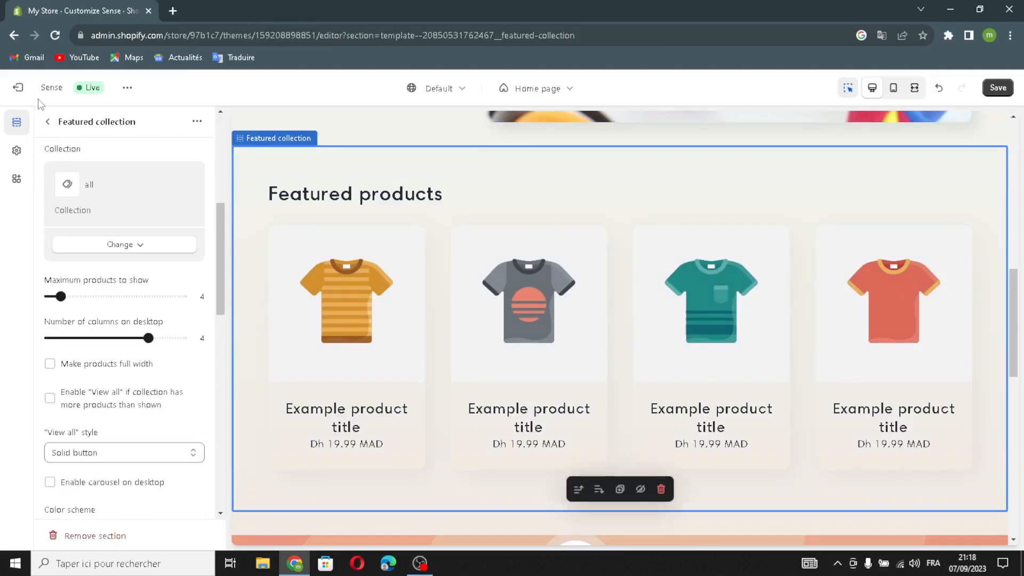
pyautogui.click(47, 122)
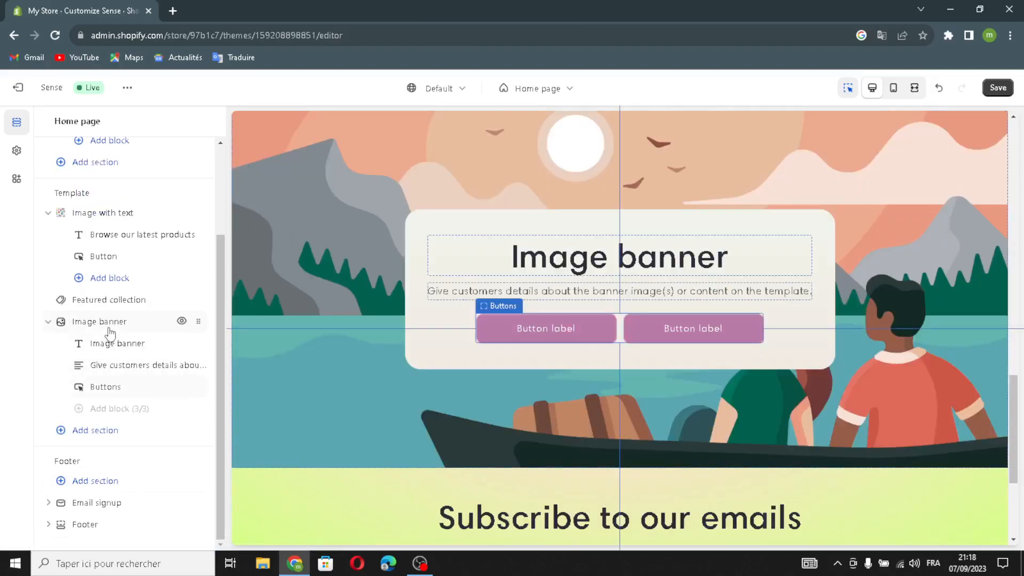
# - Open the first image picker of the Image banner section and search Google for "toys" in a new browser tab
pyautogui.click(107, 324)
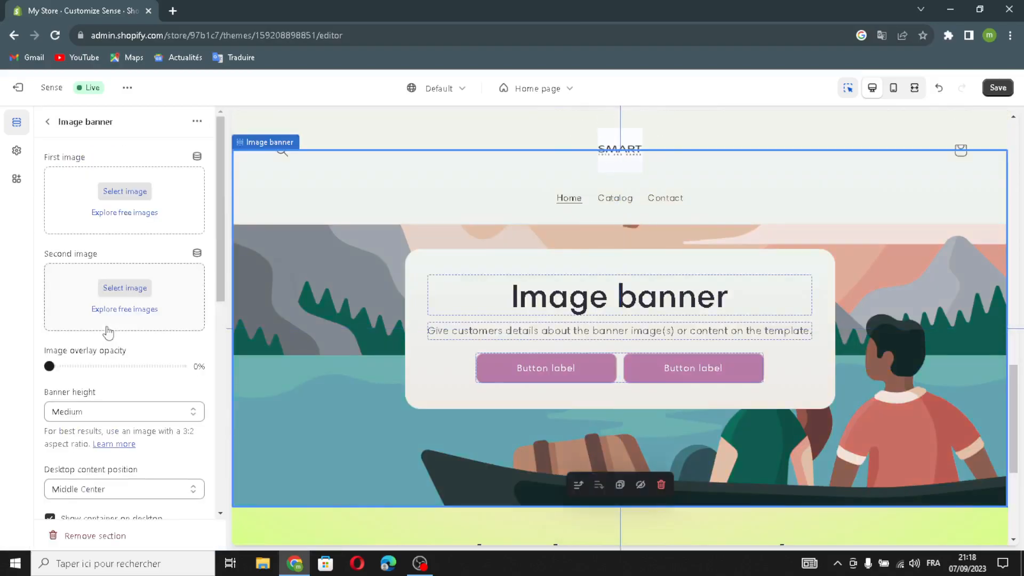
pyautogui.click(110, 199)
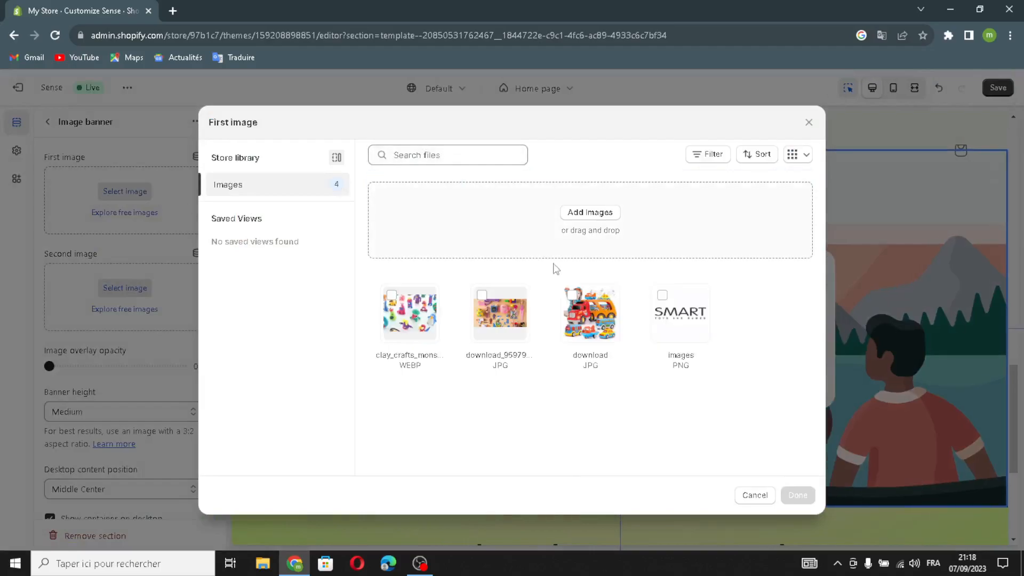
pyautogui.click(172, 10)
pyautogui.write('toys')
pyautogui.press('Return')
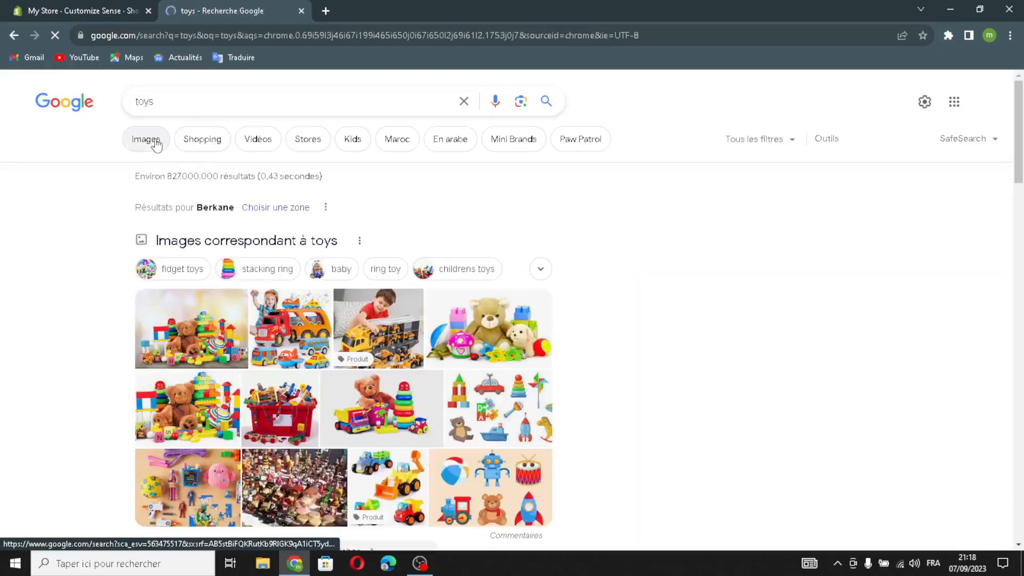
# - Upload the Indian Retailer teddy bear picture from the toys image results and apply it as the Image banner's first image
pyautogui.click(420, 436)
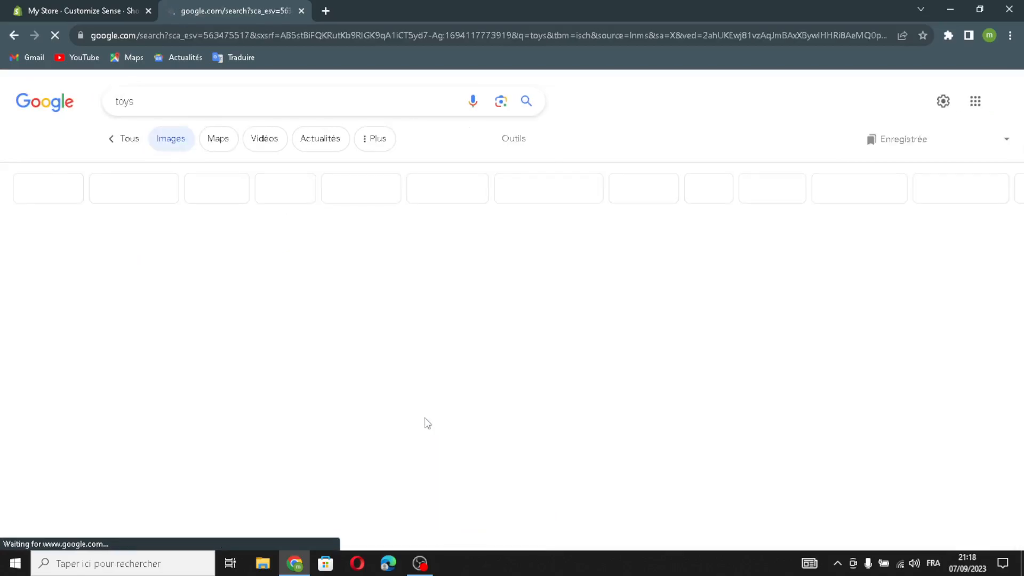
pyautogui.scroll(-1, 416, 432)
pyautogui.scroll(-4, 414, 431)
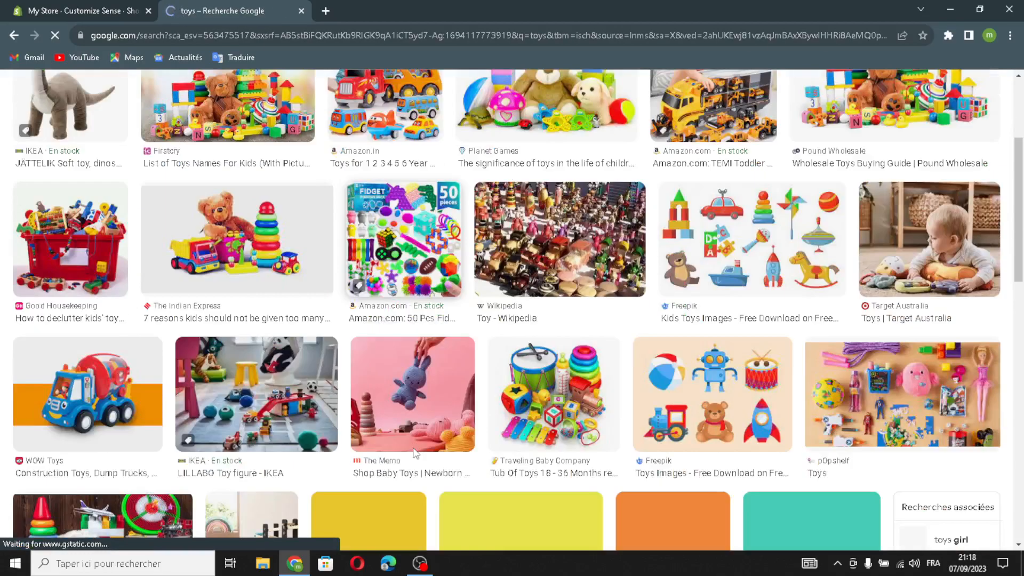
pyautogui.scroll(-3, 98, 320)
pyautogui.moveTo(99, 321); pyautogui.dragTo(223, 16)
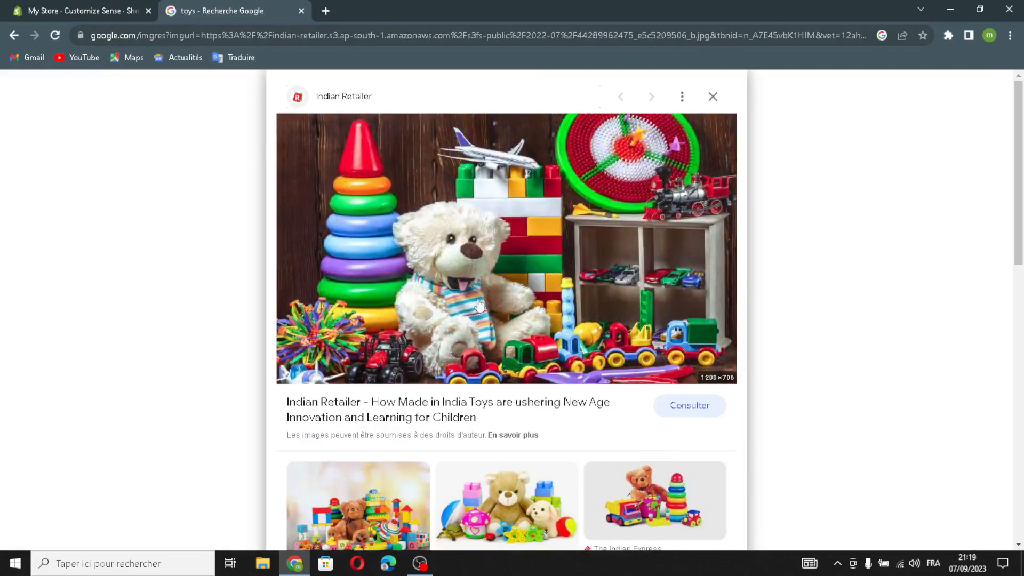
pyautogui.moveTo(478, 303); pyautogui.dragTo(396, 273)
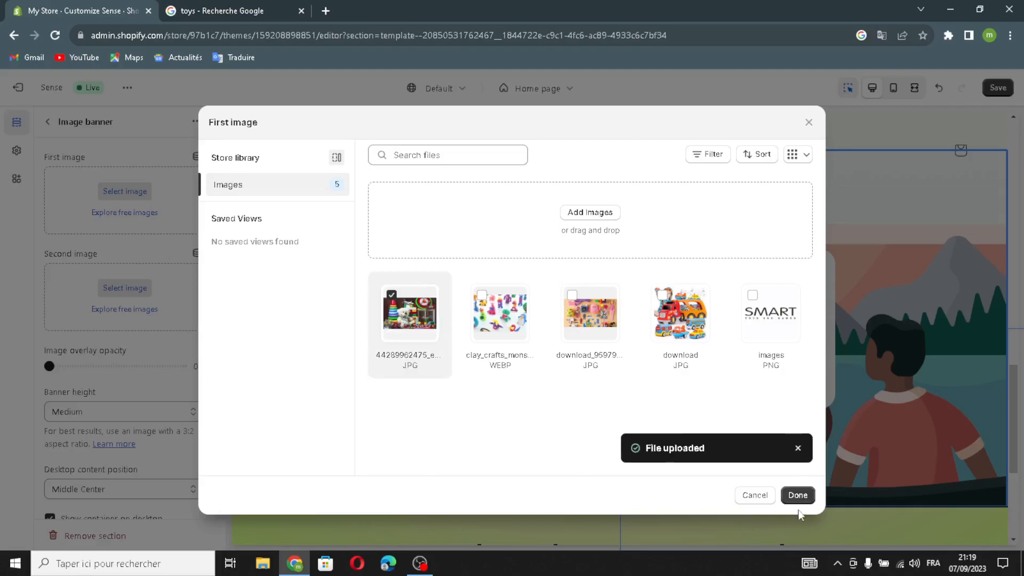
pyautogui.click(797, 495)
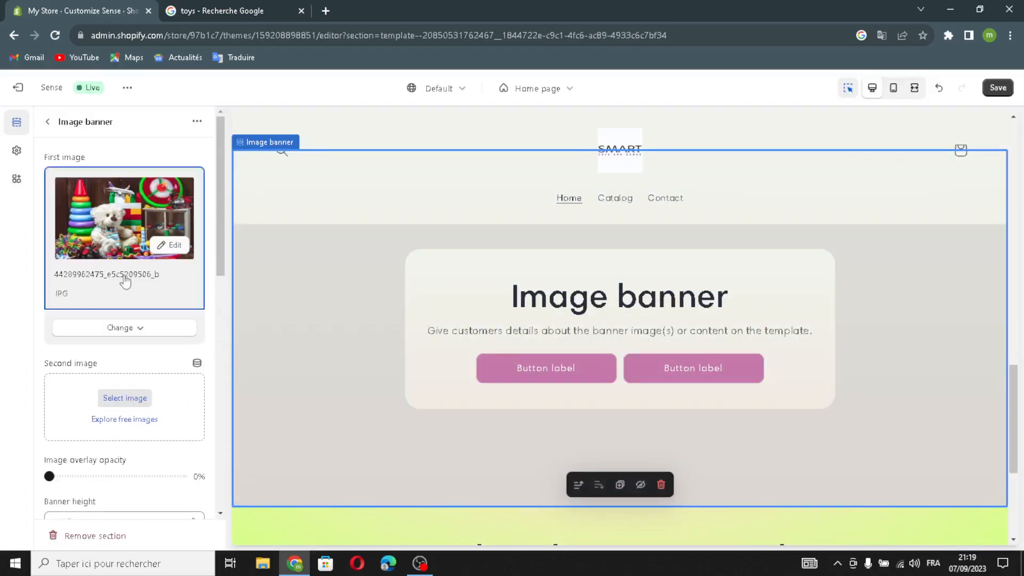
# - Review the Image banner's height, content position, color scheme and animation settings, and return to the home page sections
pyautogui.scroll(-1, 145, 405)
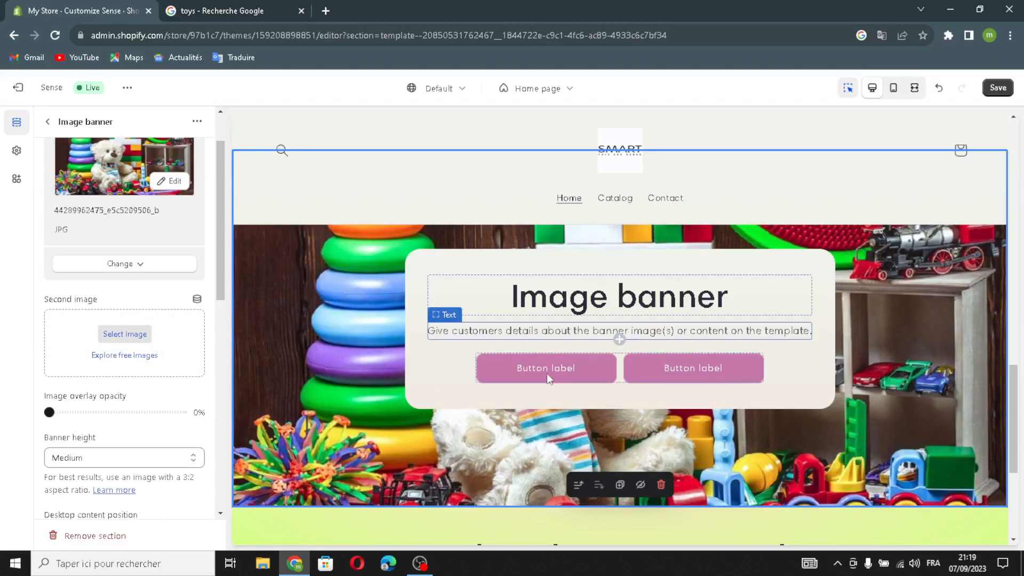
pyautogui.scroll(-10, 112, 425)
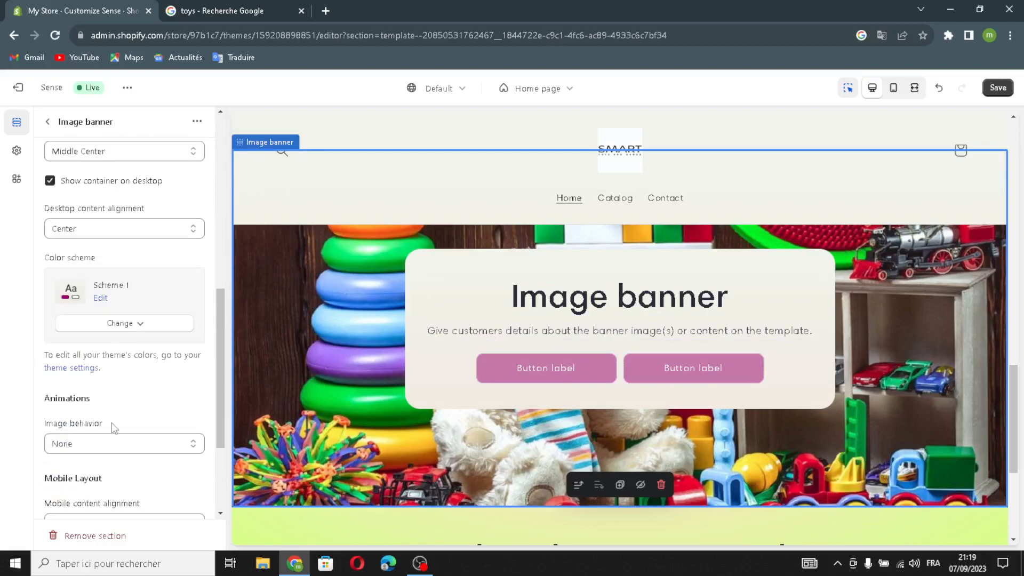
pyautogui.scroll(1, 109, 469)
pyautogui.scroll(5, 116, 454)
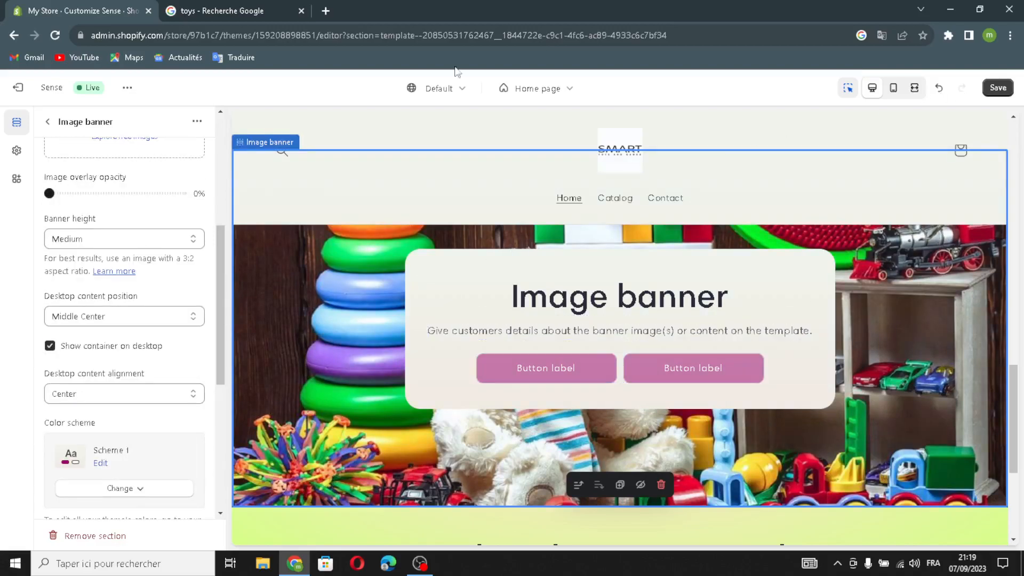
pyautogui.click(46, 122)
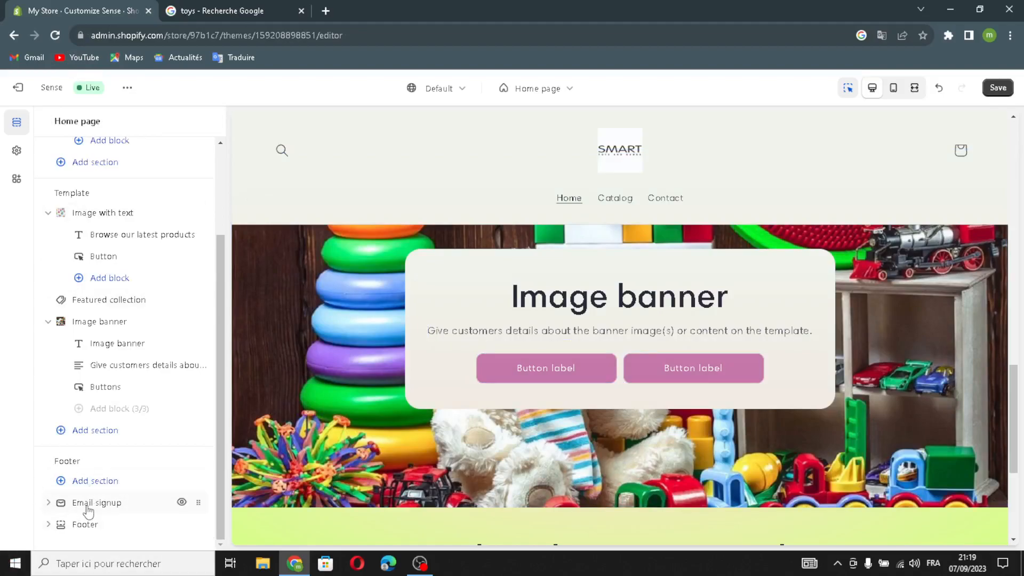
# - Review the Footer section's color scheme, email signup, heading and social media settings, and return to the home page sections
pyautogui.moveTo(88, 511)
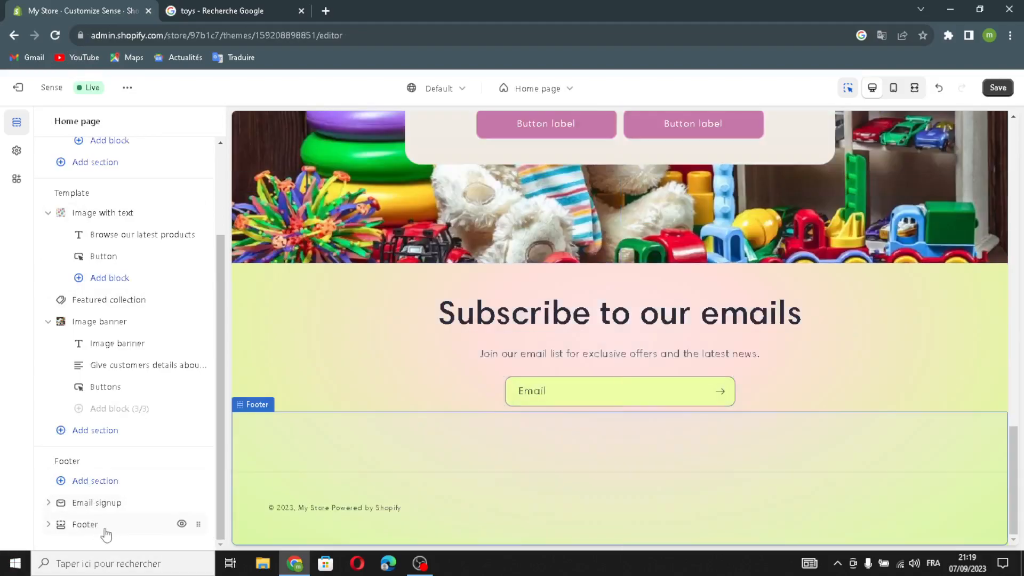
pyautogui.click(77, 525)
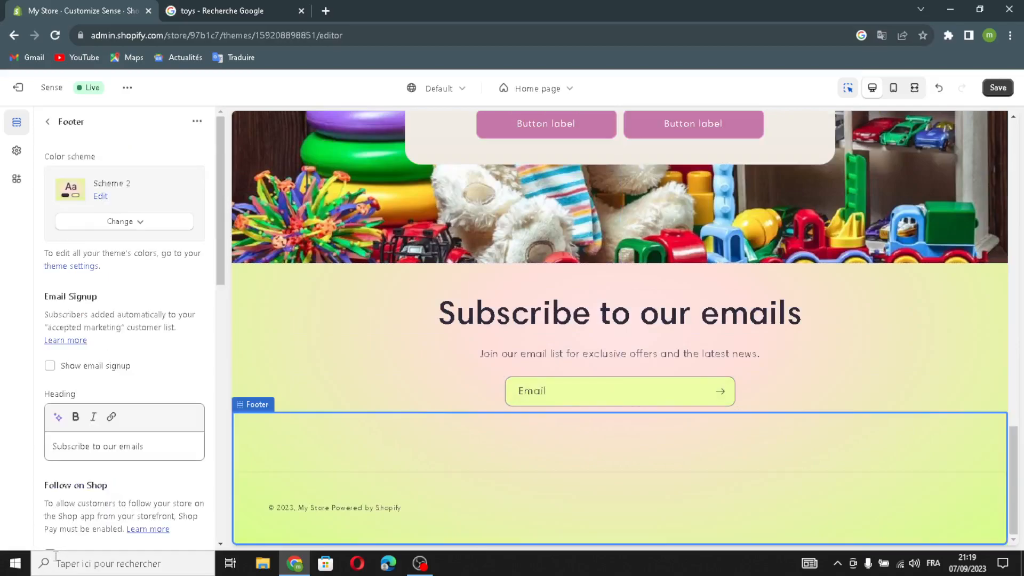
pyautogui.scroll(-5, 160, 319)
pyautogui.scroll(3, 94, 216)
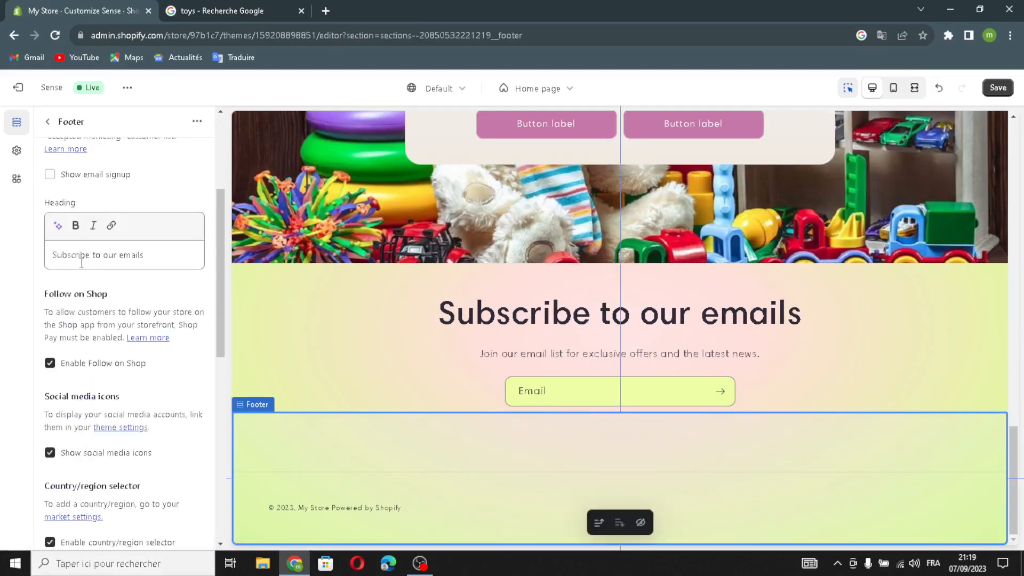
pyautogui.moveTo(159, 252); pyautogui.dragTo(46, 290)
pyautogui.click(167, 260)
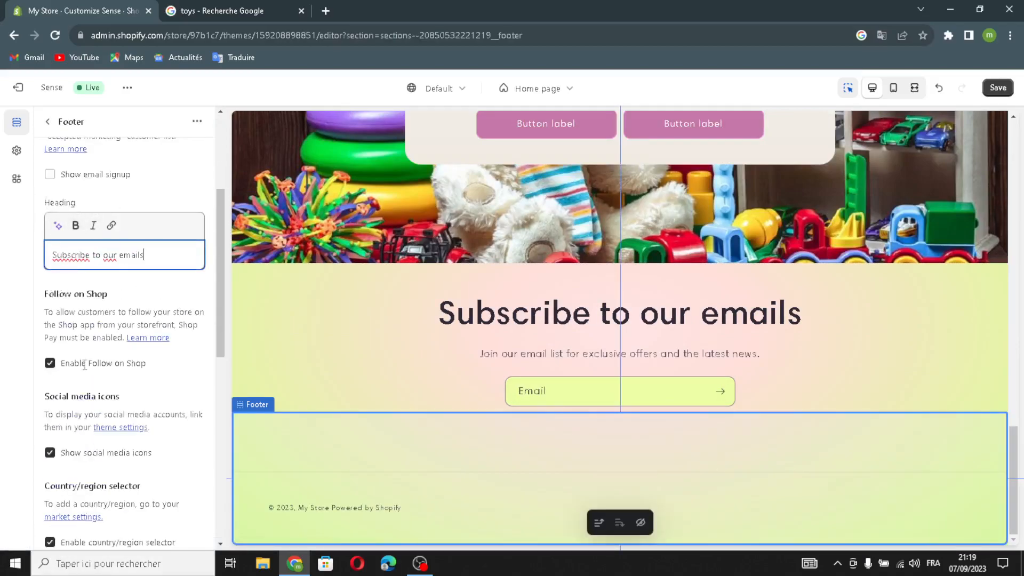
pyautogui.scroll(-3, 147, 401)
pyautogui.scroll(6, 132, 396)
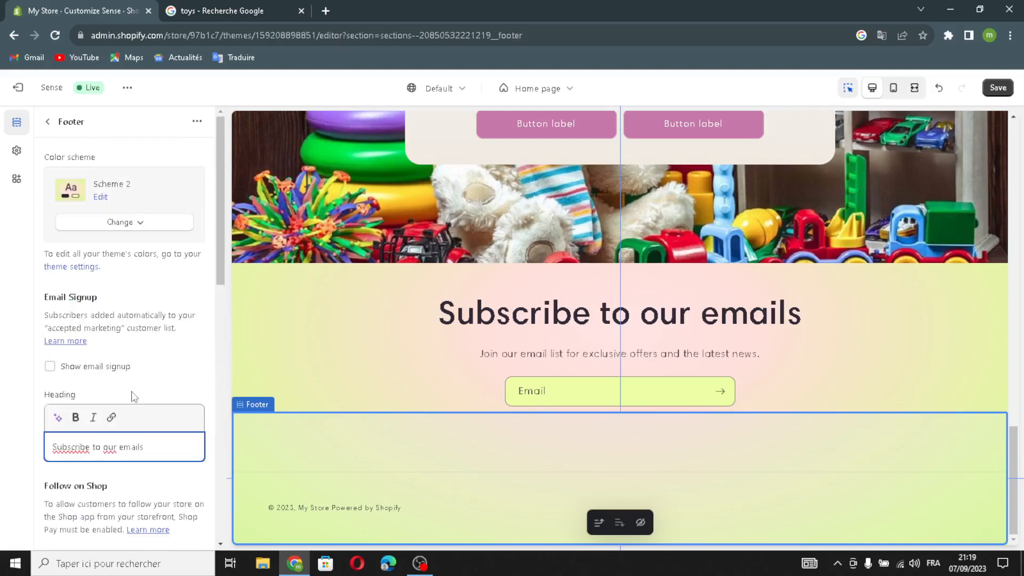
pyautogui.click(49, 122)
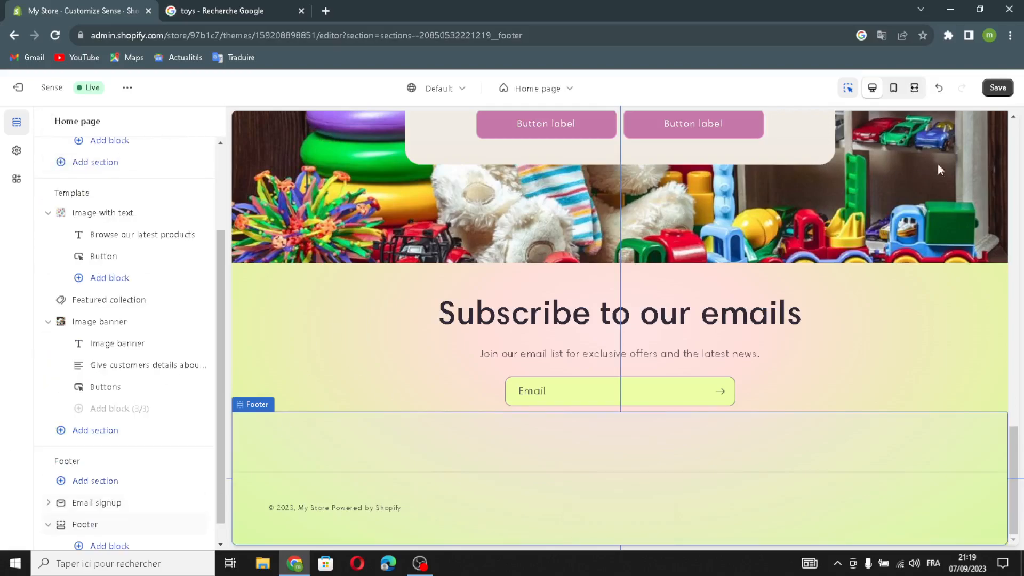
# - Save the Sense theme customizations and leave the theme editor for the store admin's home page
pyautogui.click(998, 87)
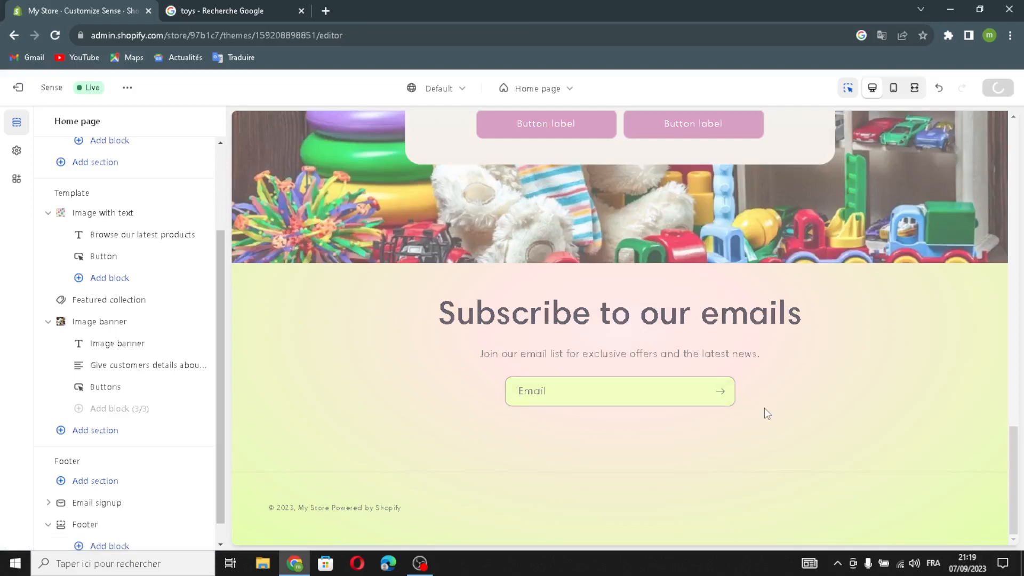
pyautogui.click(18, 87)
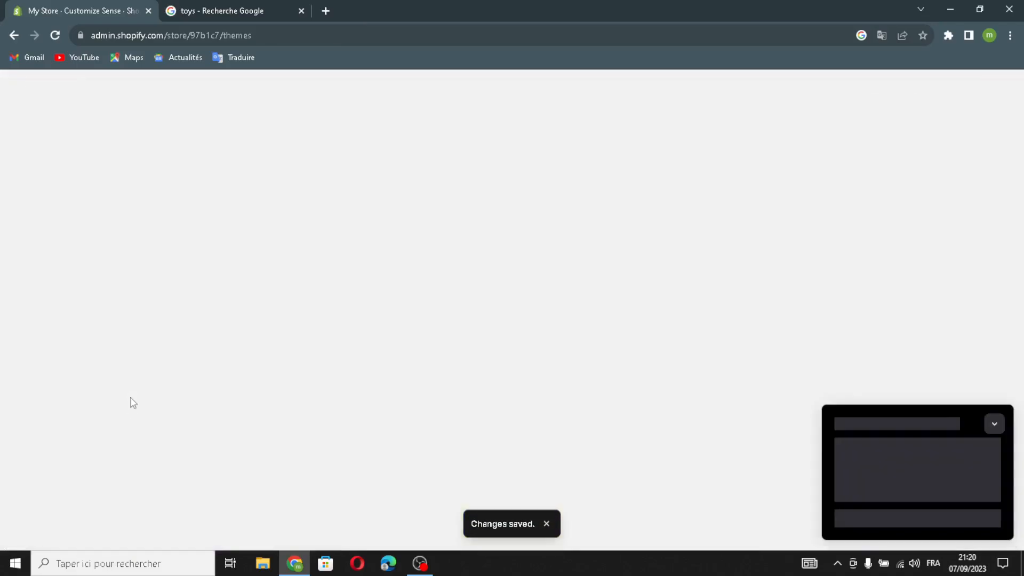
pyautogui.scroll(-8, 436, 405)
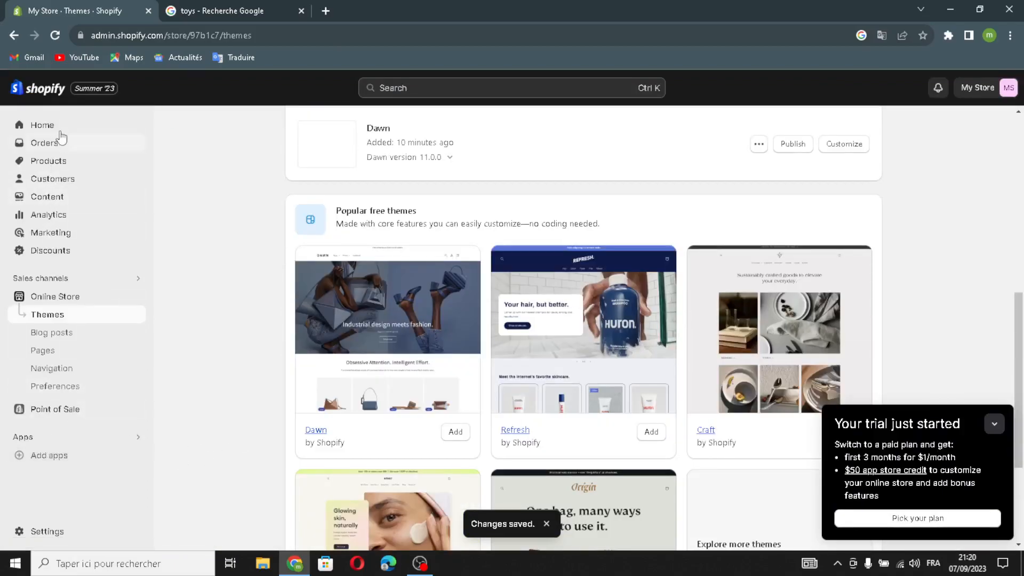
pyautogui.click(62, 132)
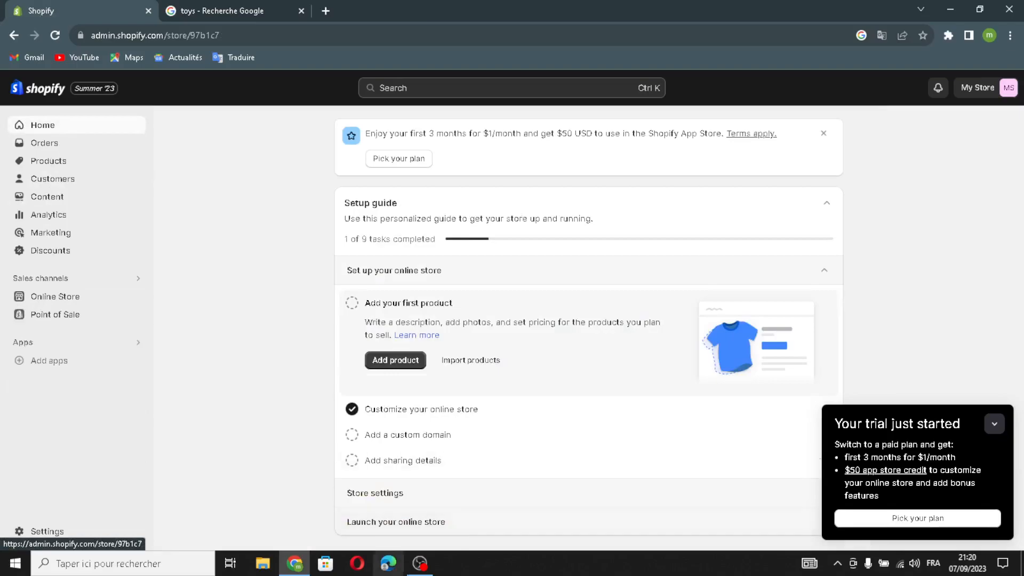
# - Rename the store to PlayLand through the setup guide's store settings and save the store details
pyautogui.click(408, 491)
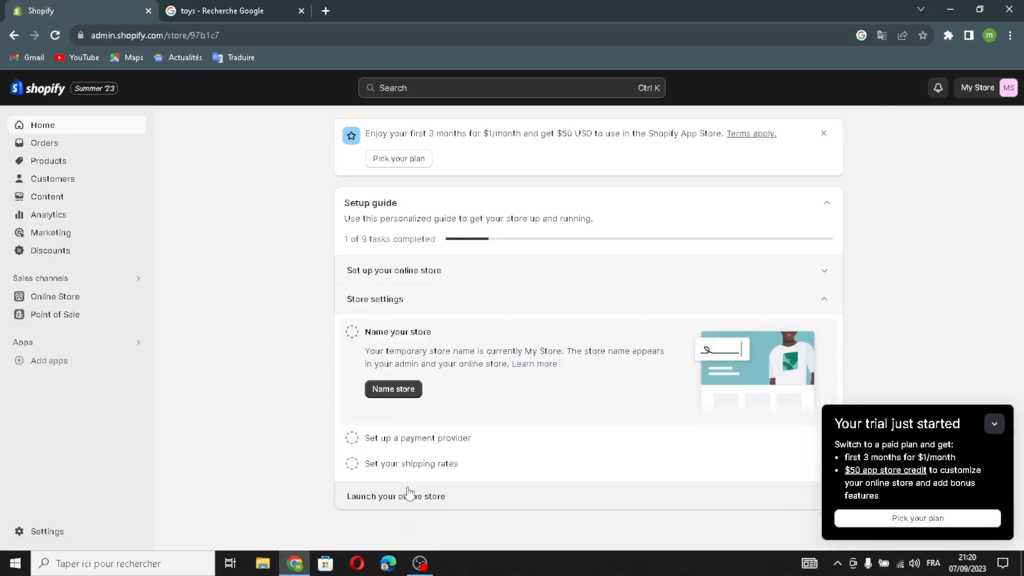
pyautogui.click(397, 390)
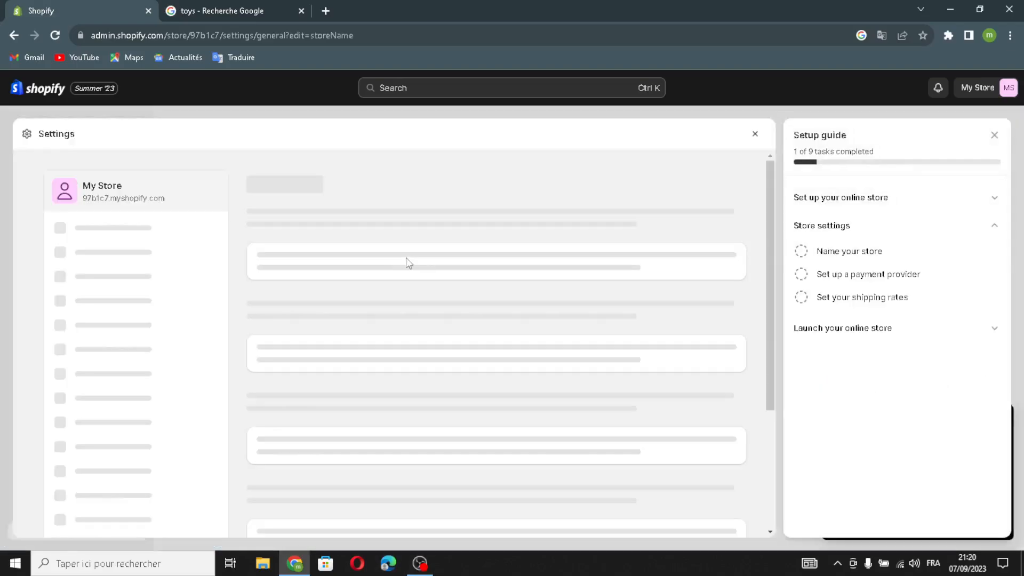
pyautogui.tripleClick(281, 283)
pyautogui.write('PlayLand')
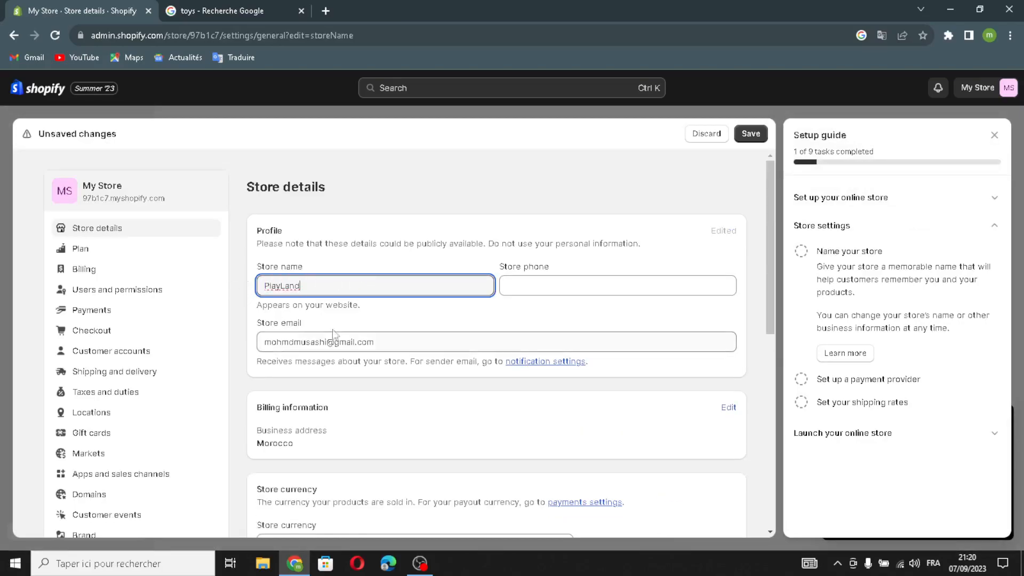
pyautogui.click(543, 288)
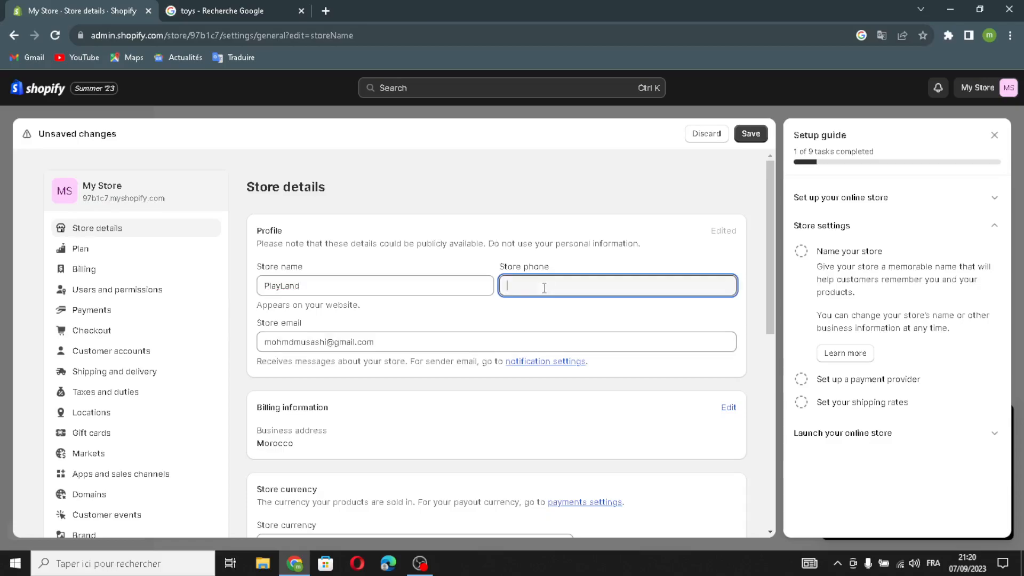
pyautogui.click(536, 336)
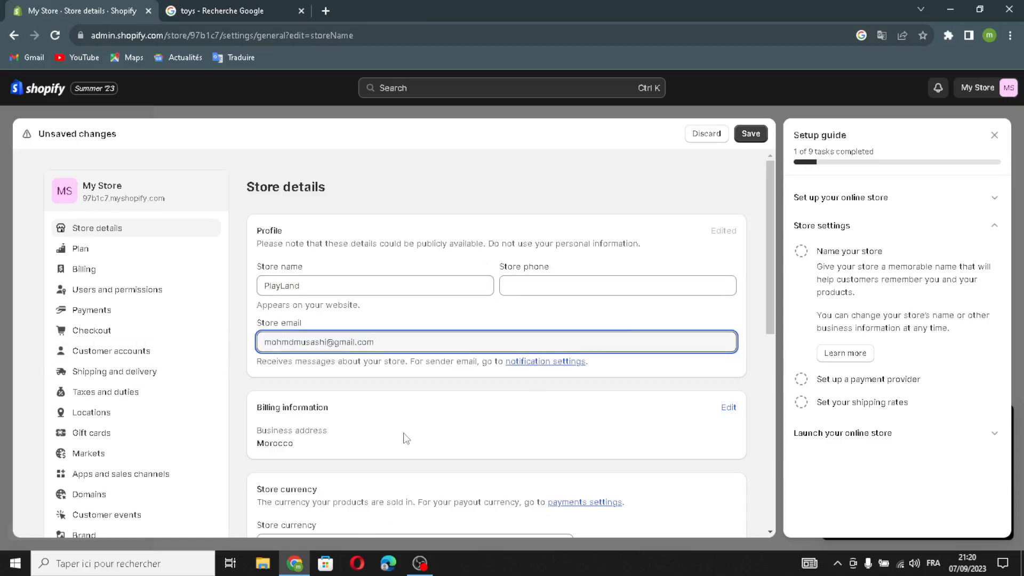
pyautogui.scroll(-15, 405, 443)
pyautogui.click(730, 454)
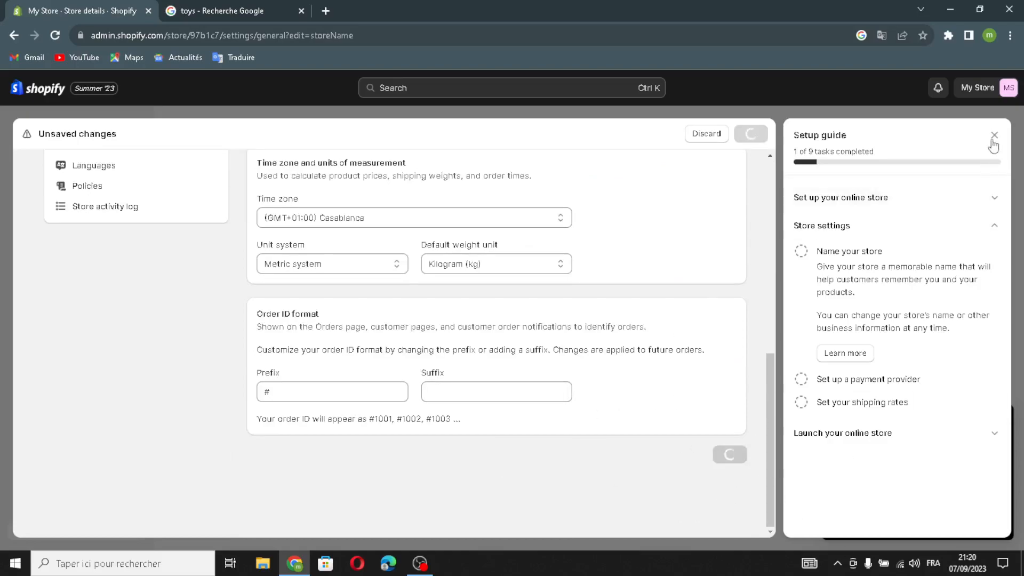
# - Leave the settings for the admin home page, and clear away the expanded trial notice and the toys search tab
pyautogui.click(918, 206)
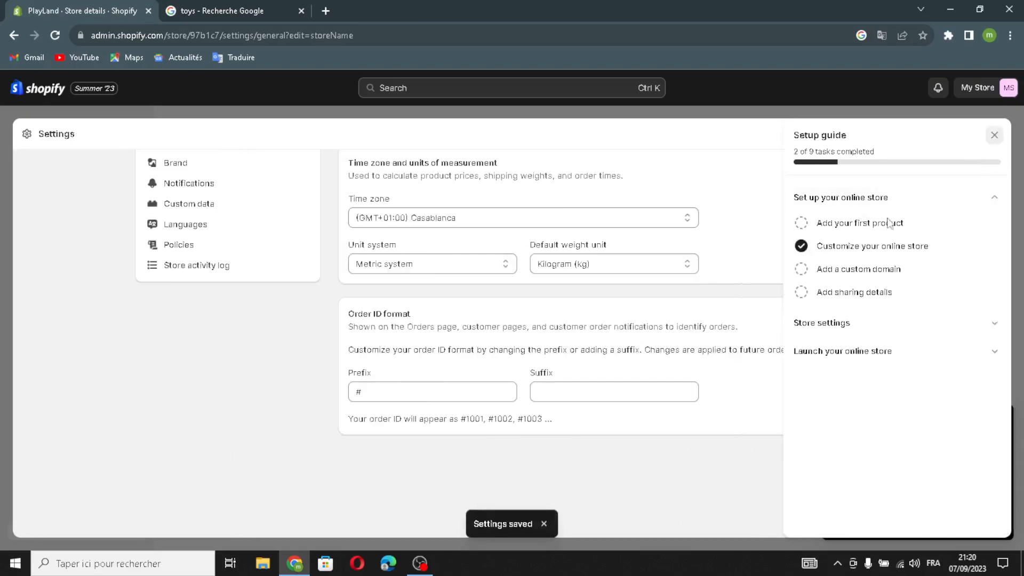
pyautogui.click(985, 137)
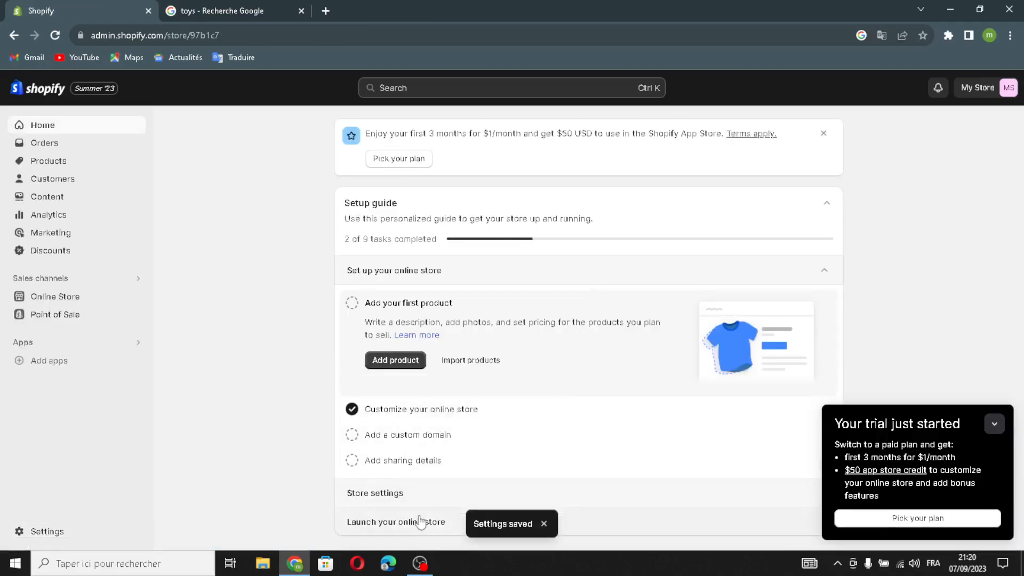
pyautogui.click(1001, 429)
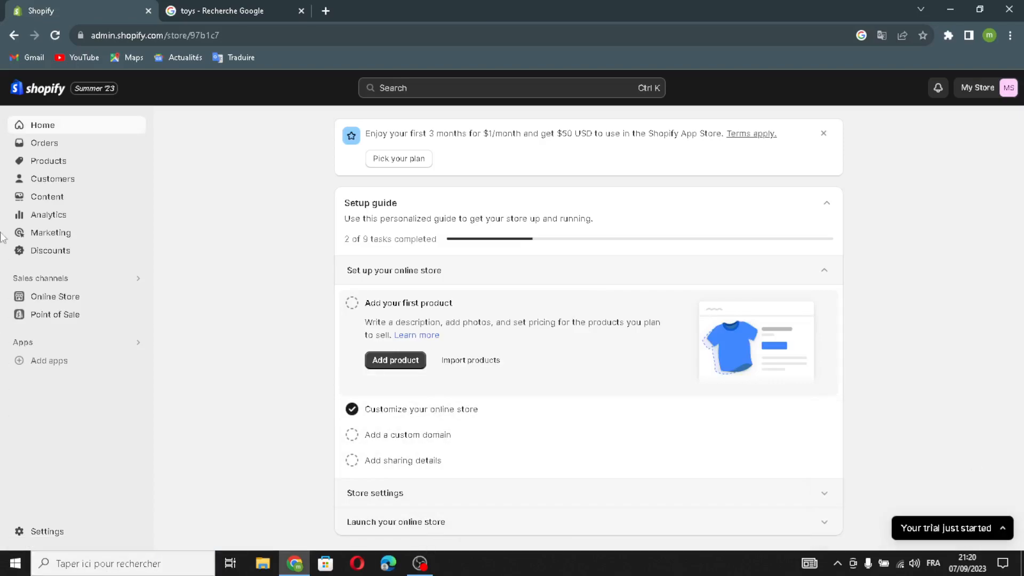
pyautogui.click(302, 10)
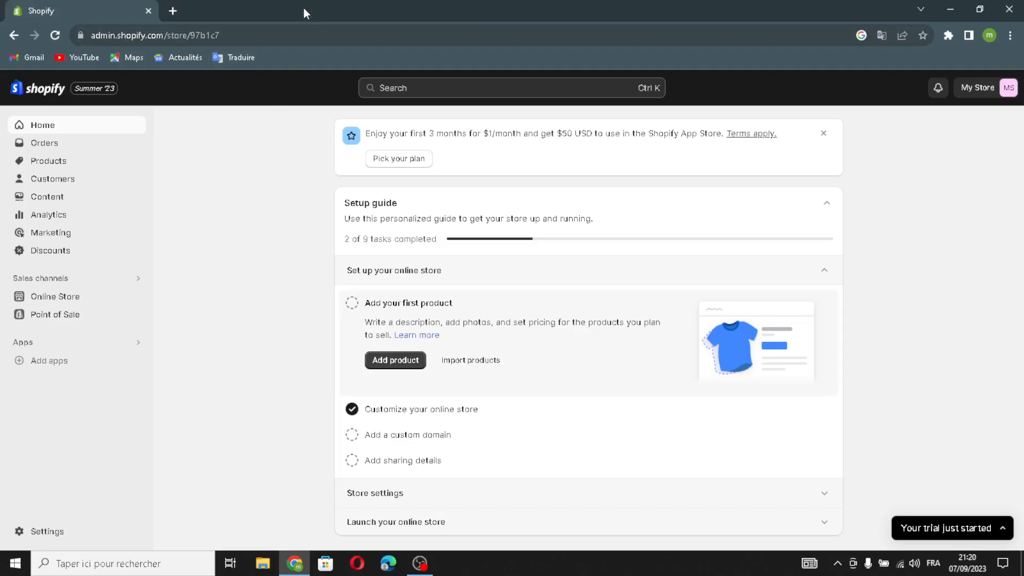